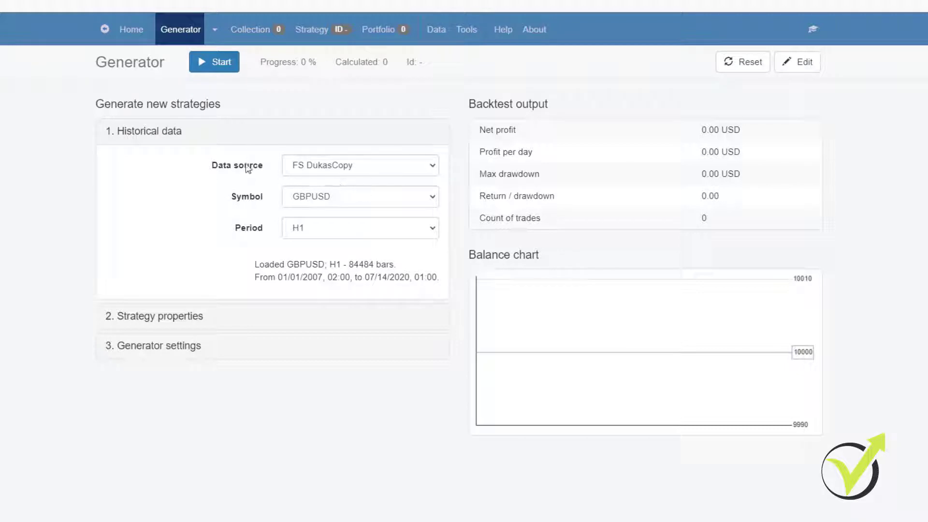
Step: Browse EA Studio's Data source broker list, leaving FS DukasCopy selected
left_click(435, 169)
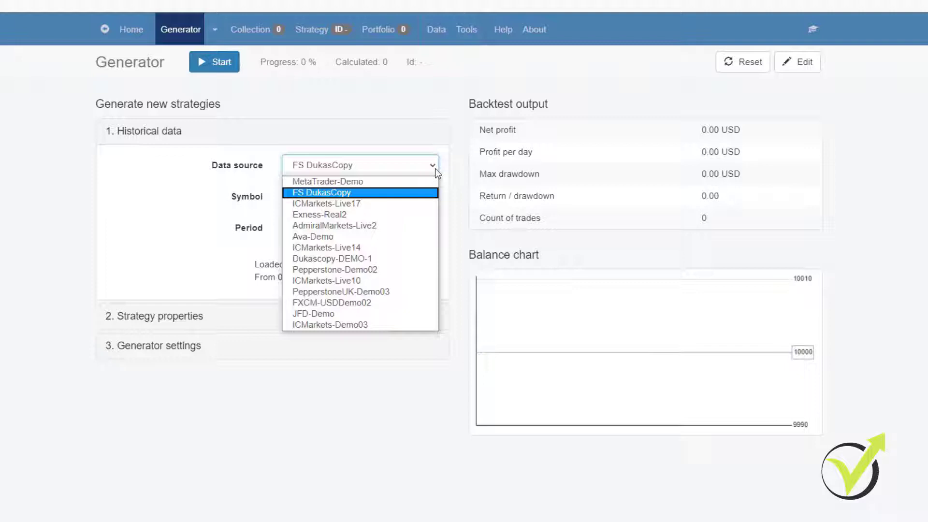
left_click(435, 169)
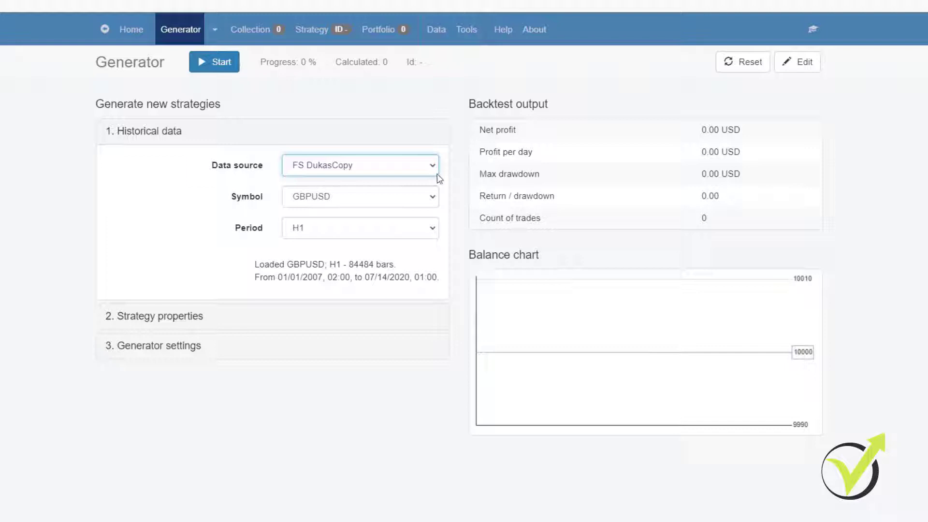
left_click(436, 173)
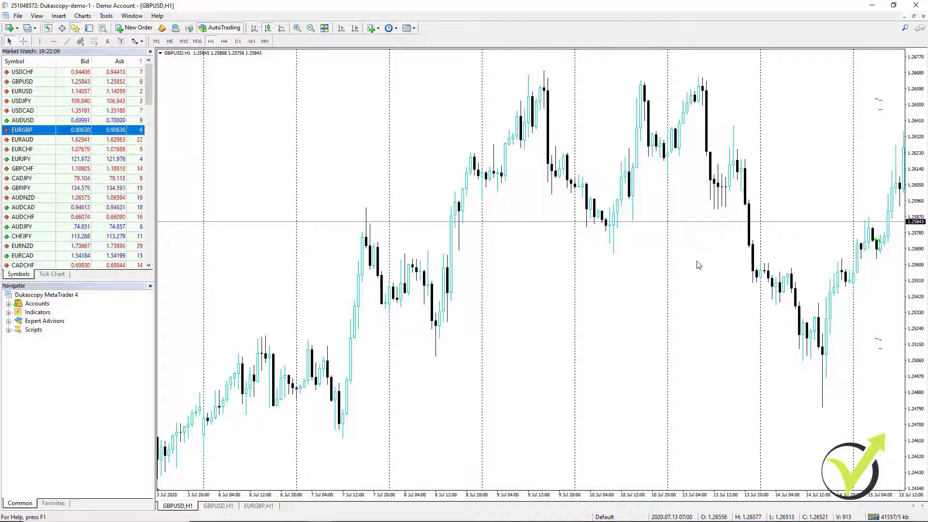
scroll(698, 264, "down", 2)
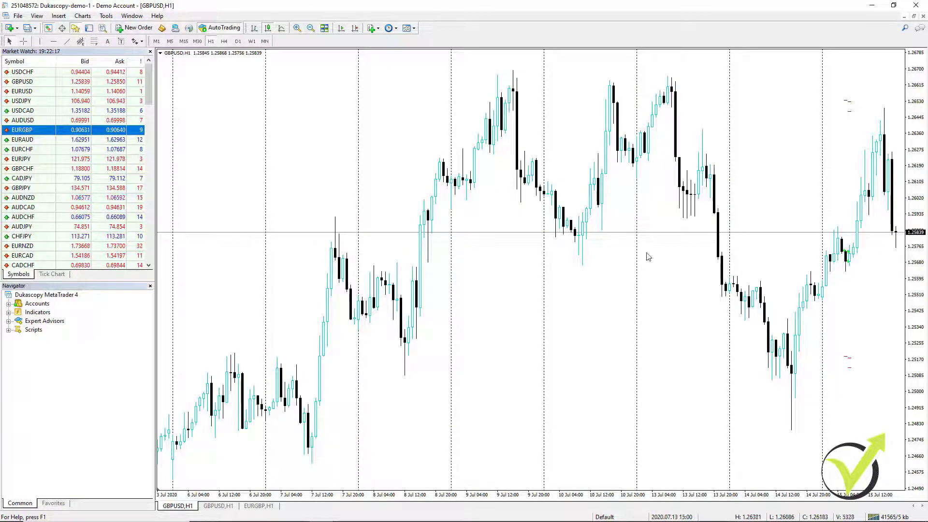
left_click(297, 28)
left_click(296, 28)
key("Home")
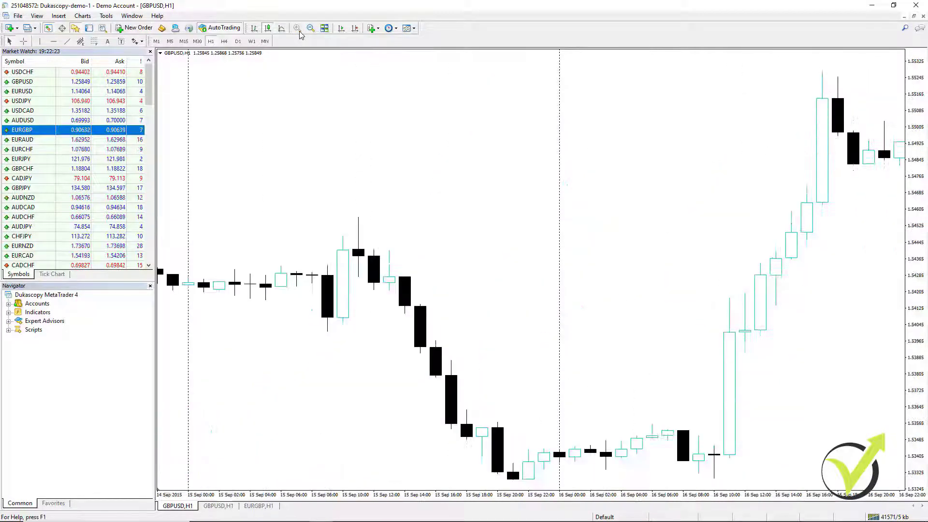
mouse_move(404, 309)
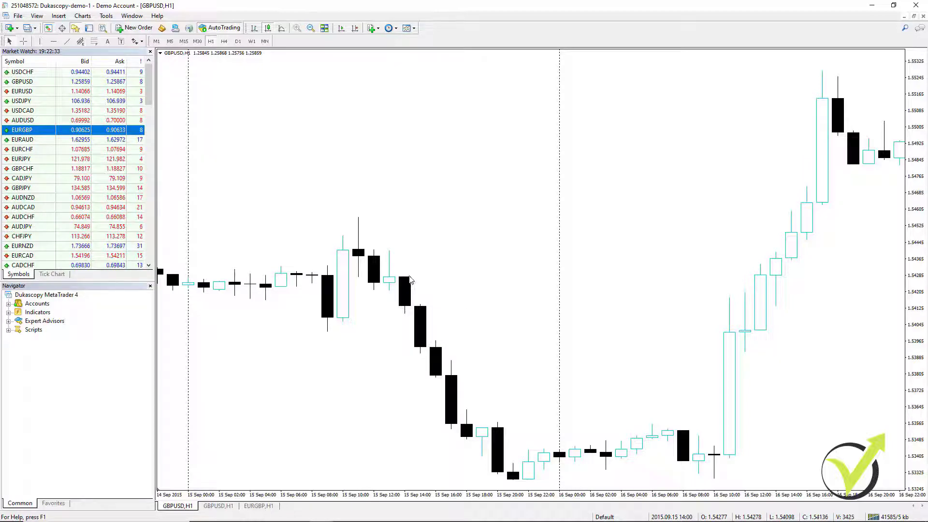
key("minus")
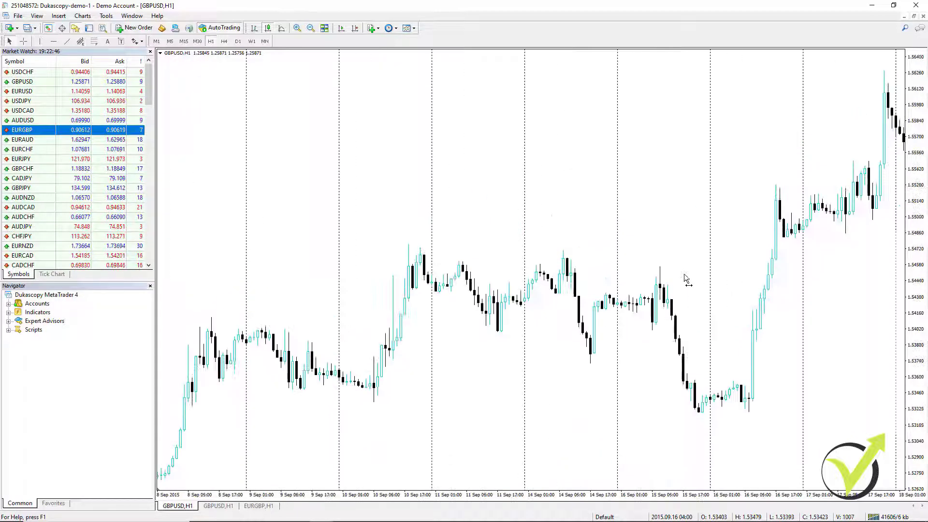
left_click_drag(683, 274, 365, 292)
scroll(547, 242, "down", 10)
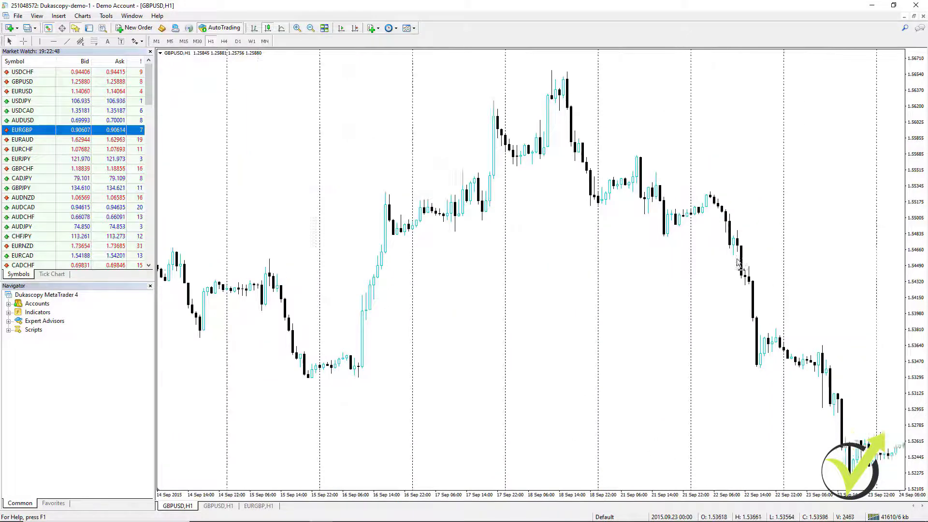
key("End")
left_click_drag(629, 361, 796, 387)
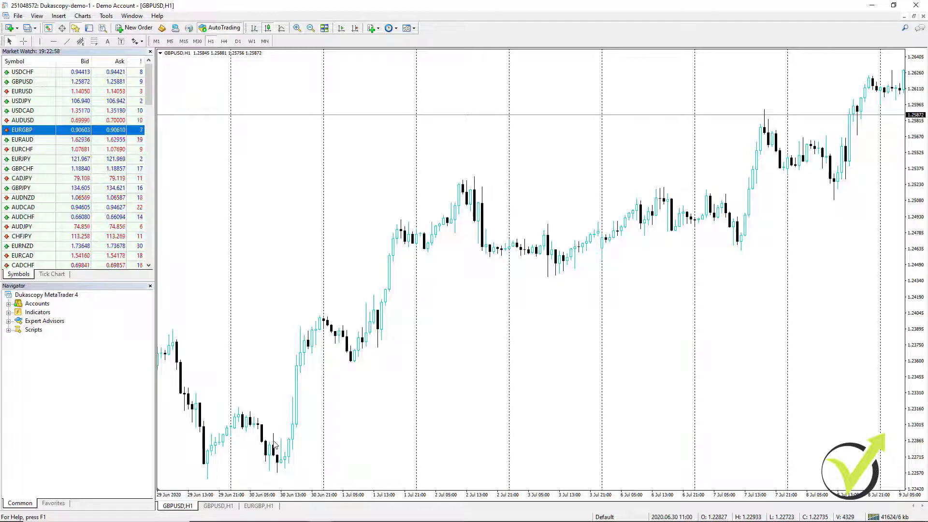
Step: Minimize MetaTrader 4, go to EA Studio's Data Import page, and bring up the downloaded export script's menu
left_click(874, 6)
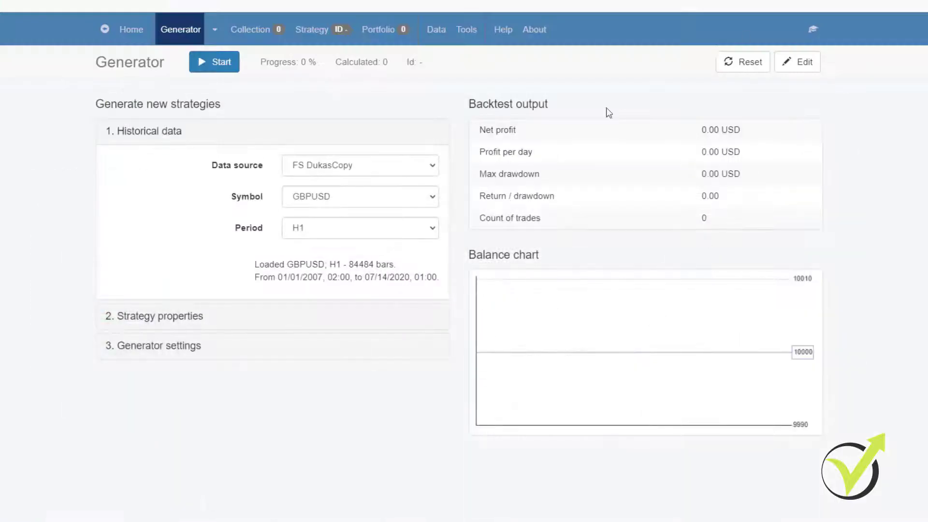
left_click(434, 30)
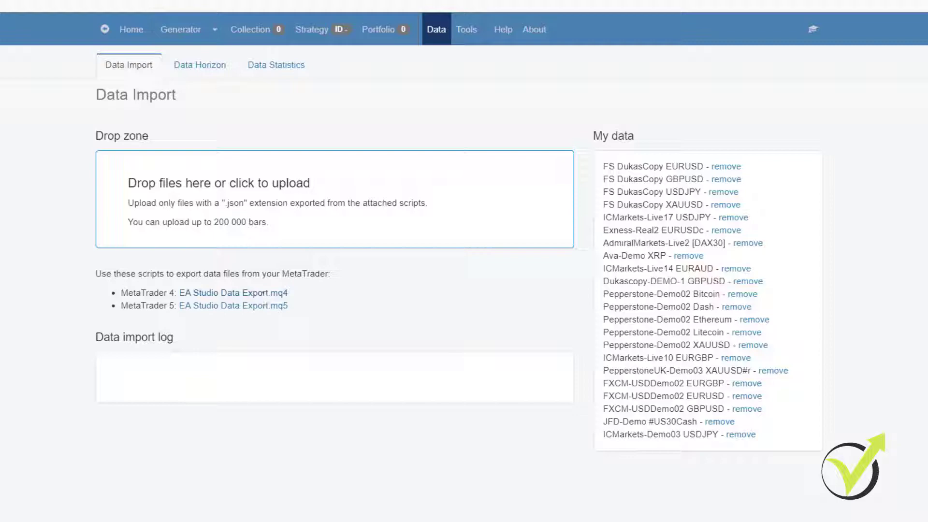
left_click(91, 515)
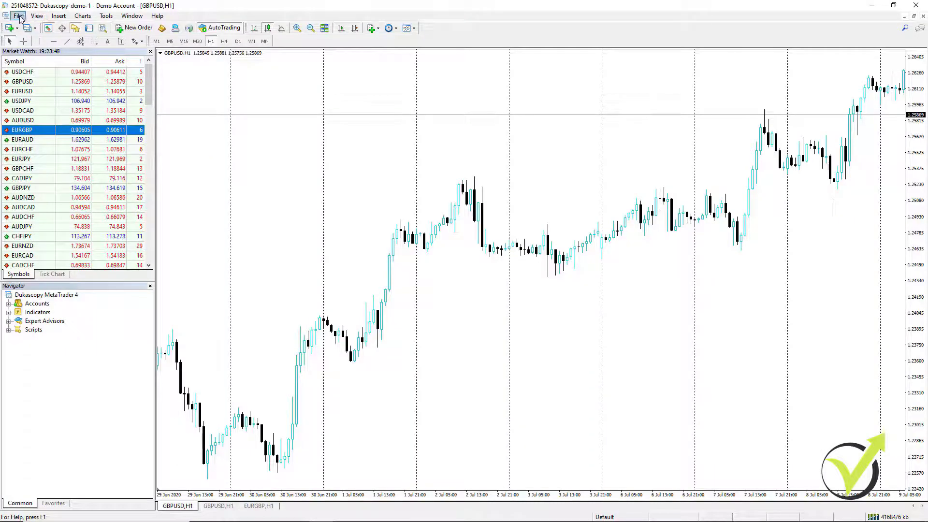
Step: Paste the EA Studio Data Export script into the terminal data folder's MQL4\Scripts, then close Explorer
left_click(18, 16)
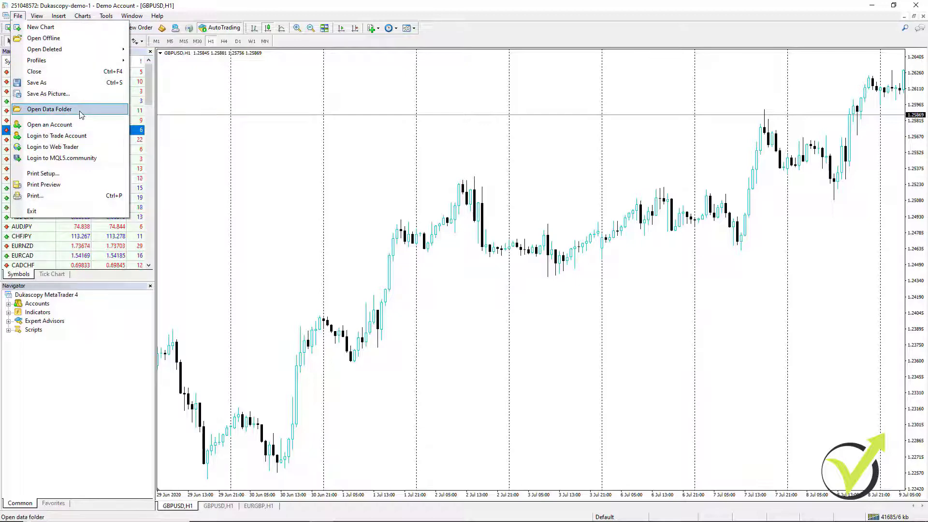
left_click(80, 111)
left_click(319, 165)
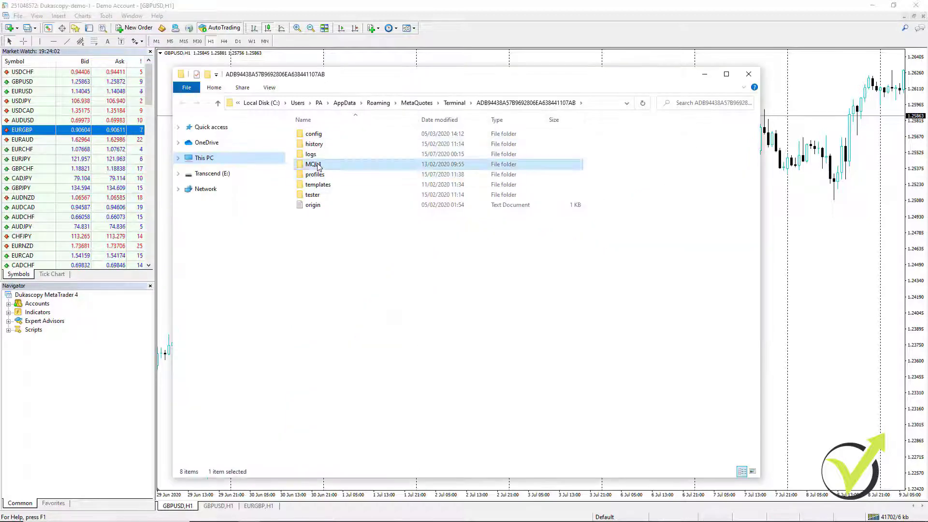
double_click(319, 164)
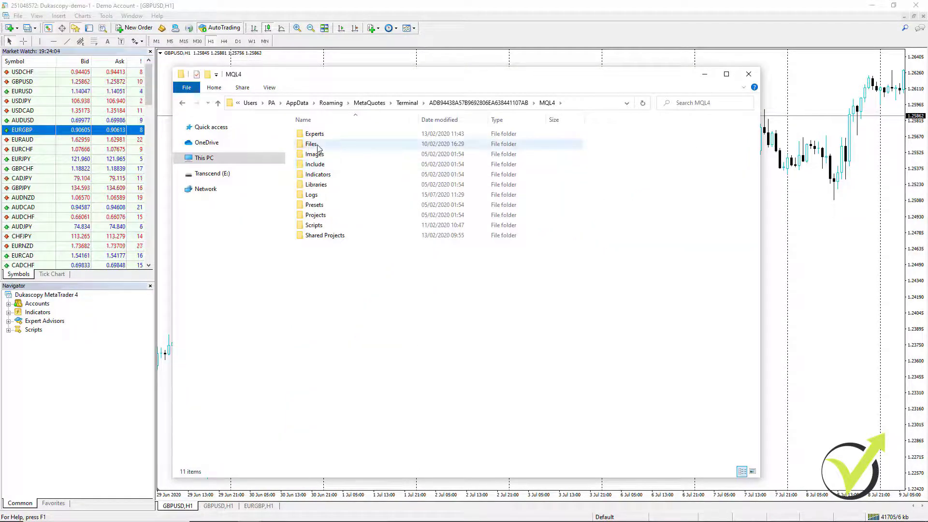
double_click(315, 226)
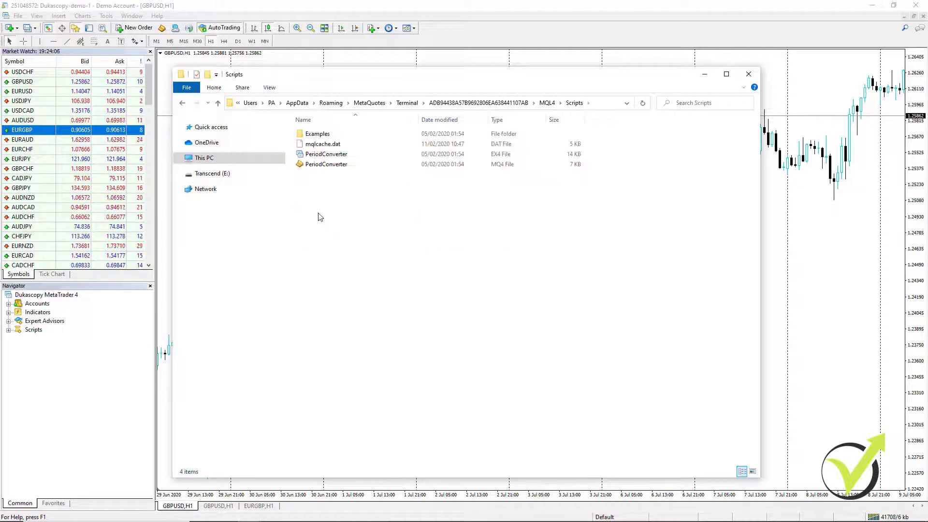
right_click(318, 217)
left_click(359, 281)
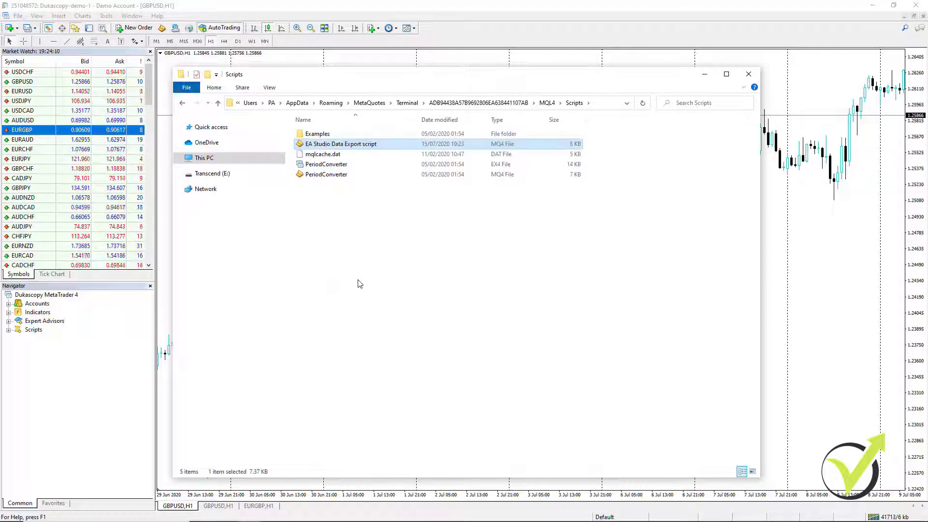
left_click(748, 74)
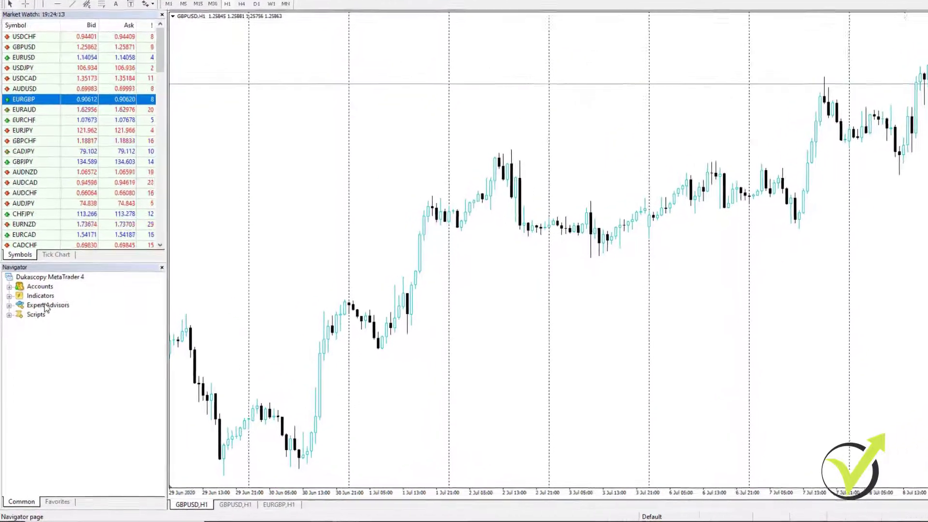
Step: Refresh and expand the Navigator's Scripts list, then select the EA Studio Data Export script
right_click(38, 286)
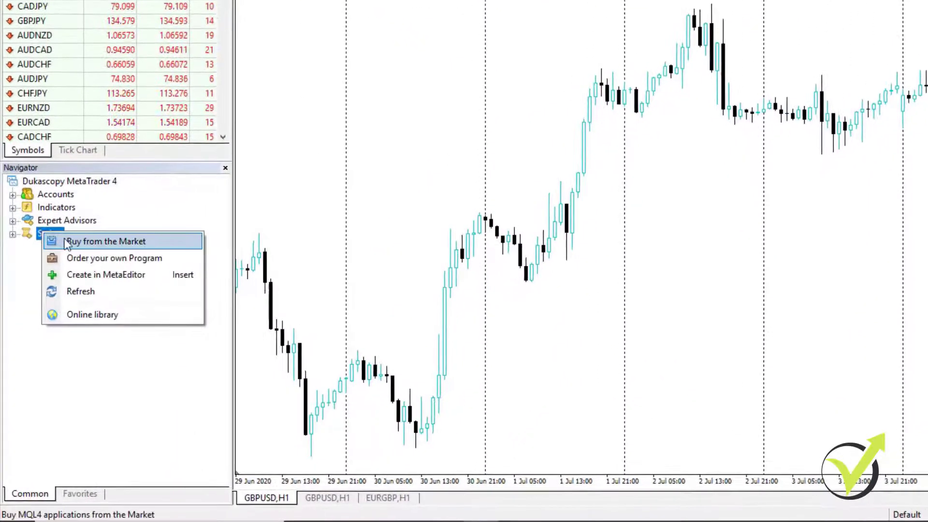
left_click(84, 291)
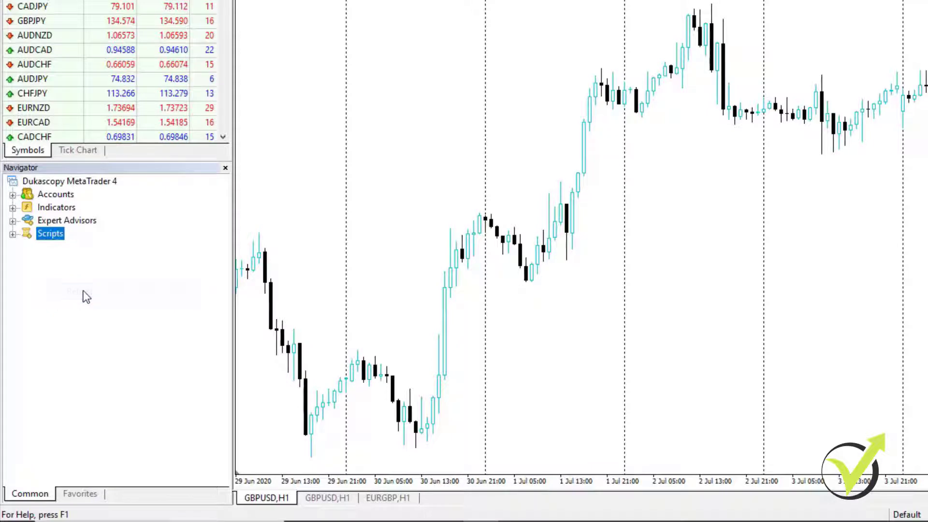
left_click(13, 235)
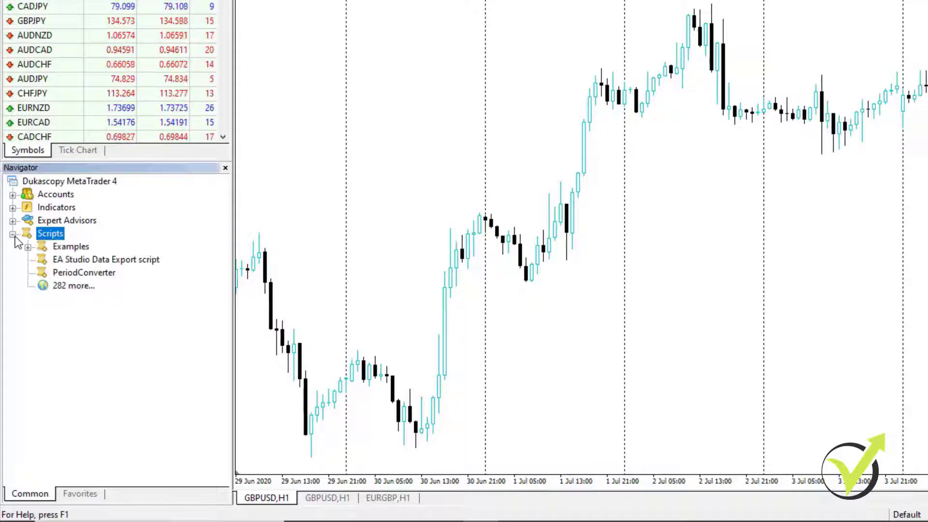
left_click(77, 261)
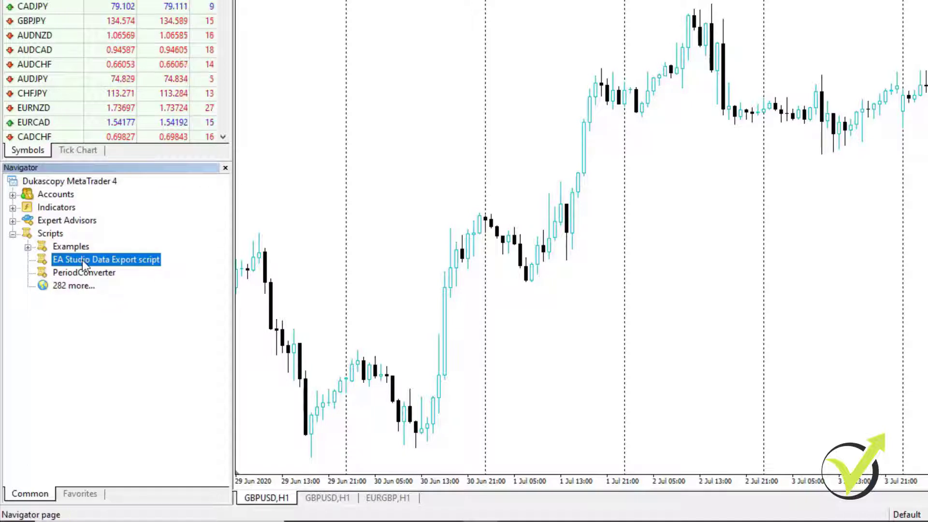
right_click(82, 260)
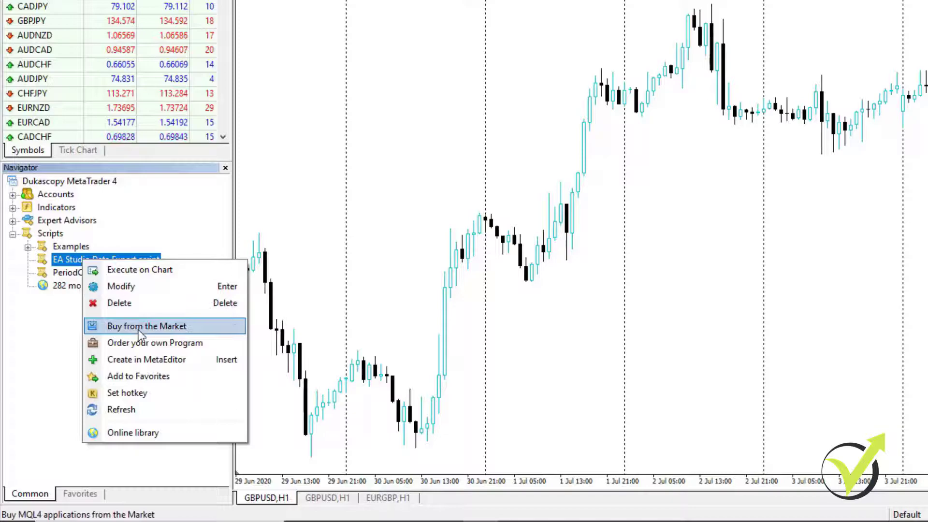
Step: View the EA Studio Data Export script's source in MetaEditor, then close the editor
left_click(132, 289)
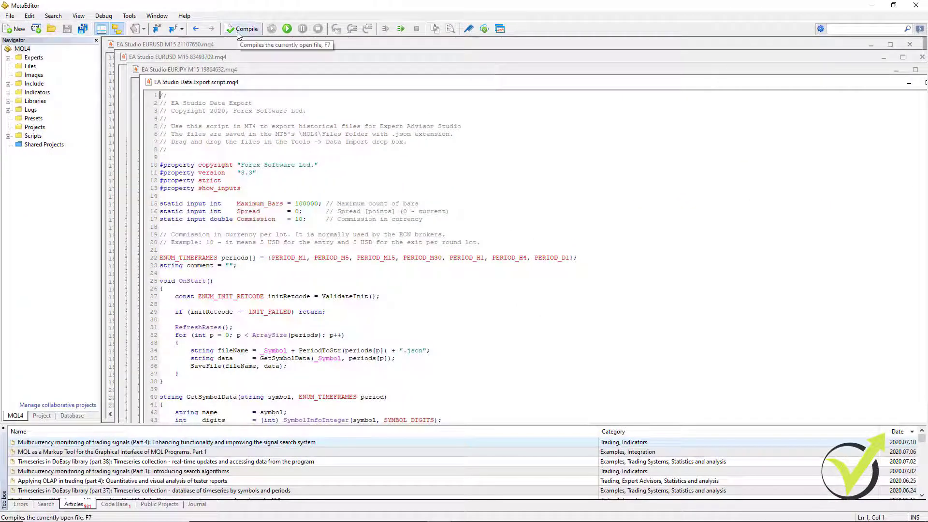
left_click(915, 6)
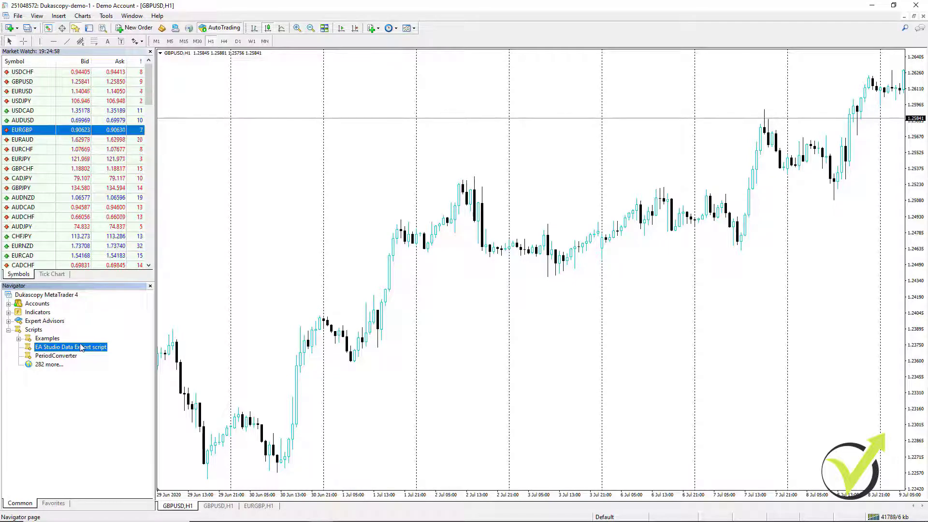
Step: Attach the EA Studio Data Export script to the GBPUSD chart and set its commission to 10
left_click_drag(74, 349, 382, 234)
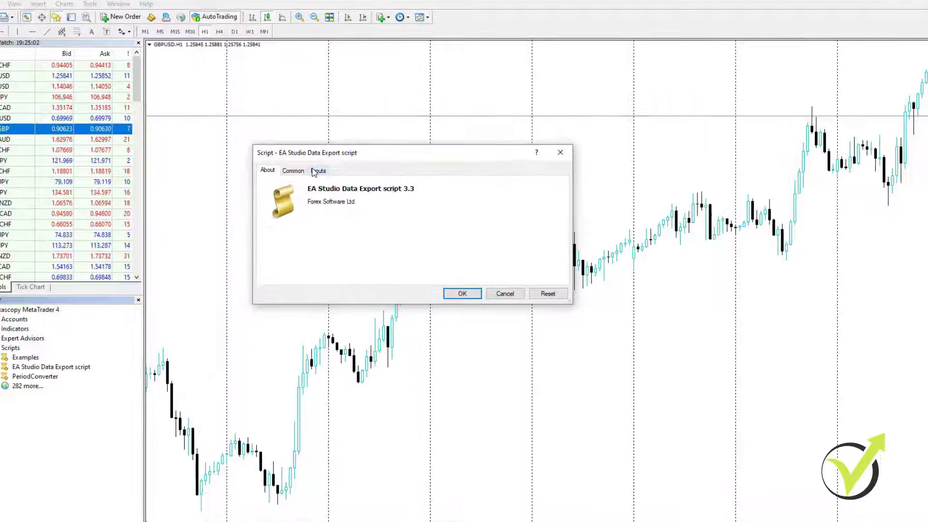
left_click(314, 168)
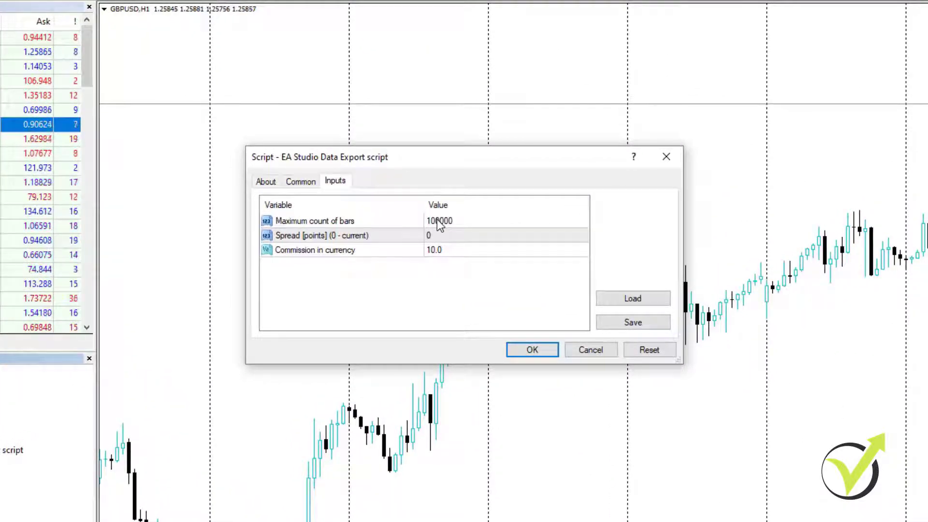
double_click(425, 249)
type("10")
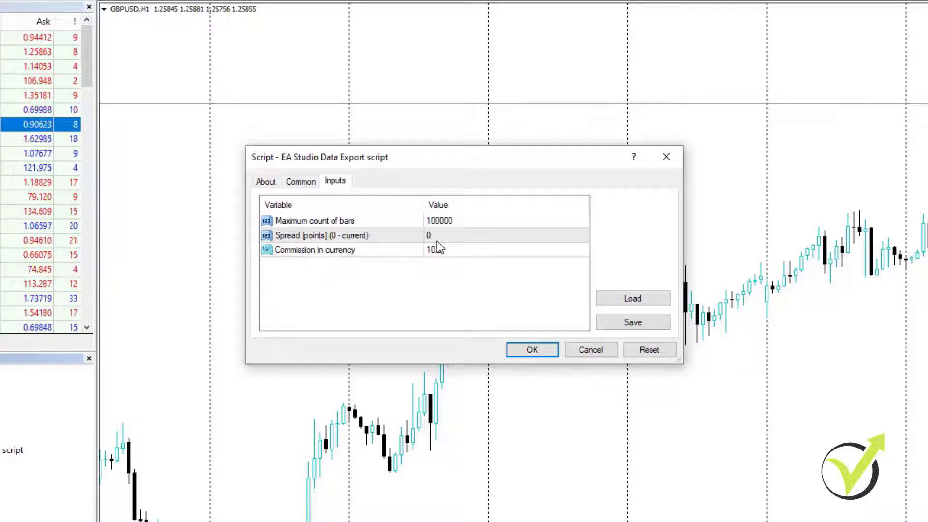
key("Return")
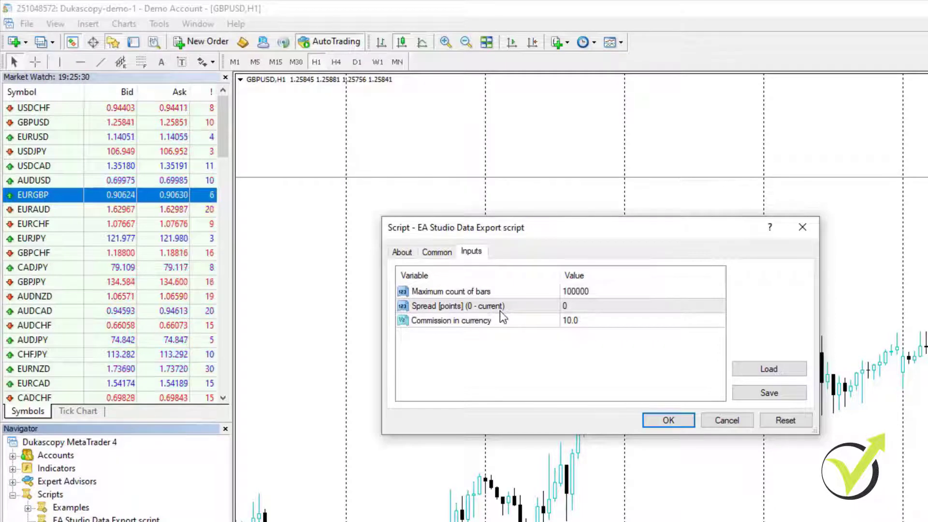
left_click(584, 319)
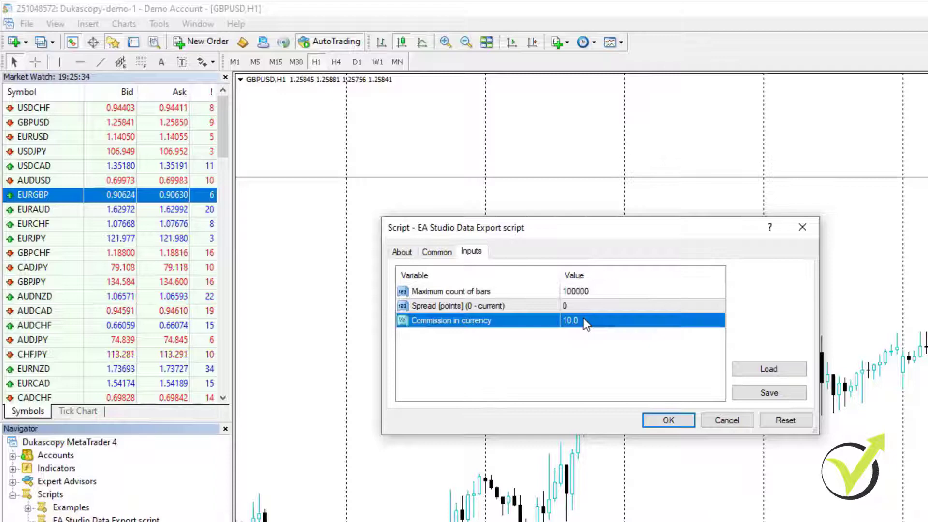
left_click(575, 322)
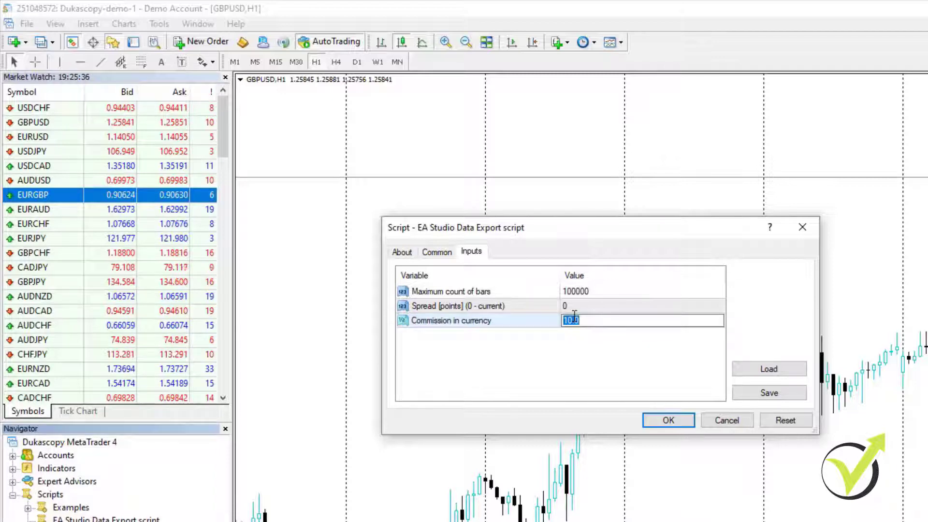
left_click(655, 343)
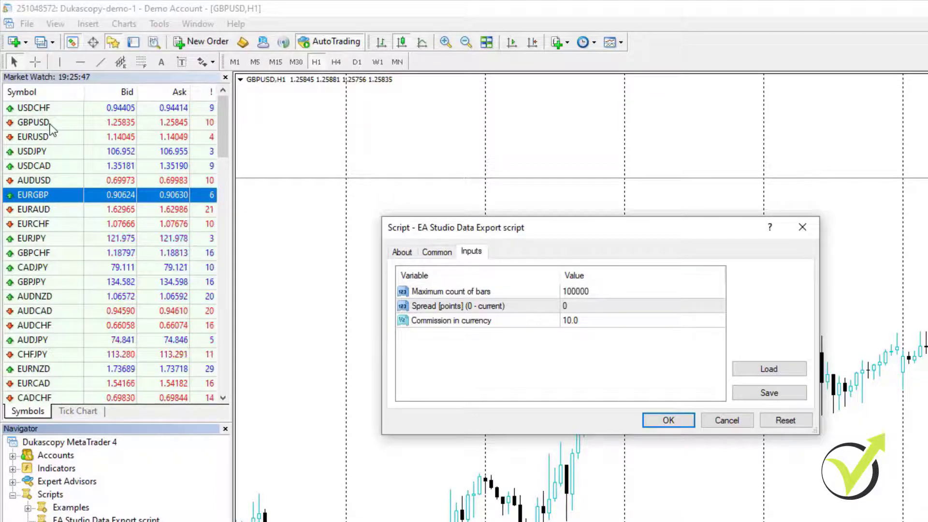
Step: Cancel the script, enable One Click Trading, and buy 1.00 lot of GBPUSD
left_click(740, 418)
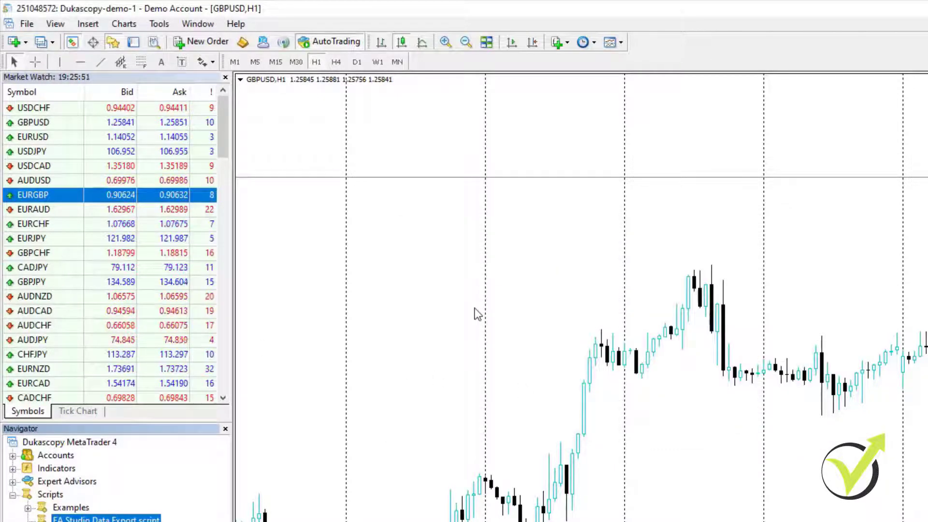
right_click(478, 315)
left_click(548, 372)
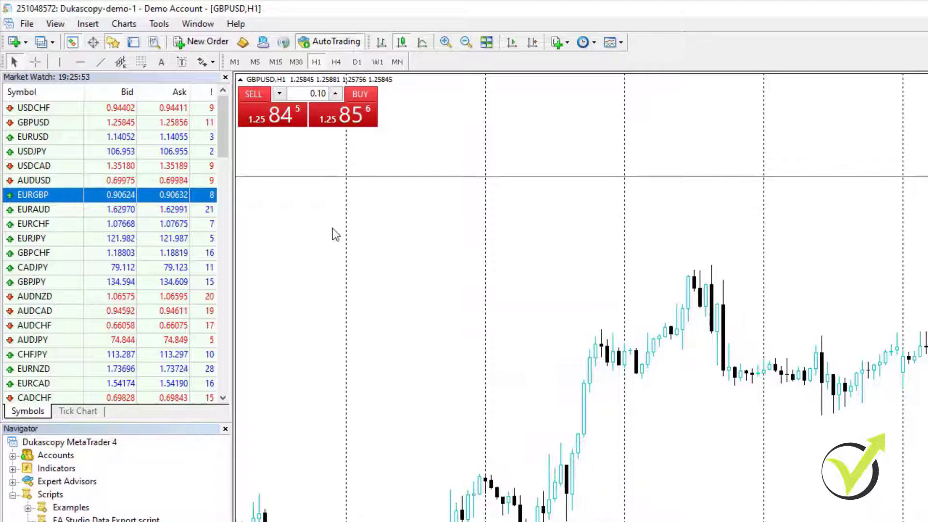
double_click(317, 93)
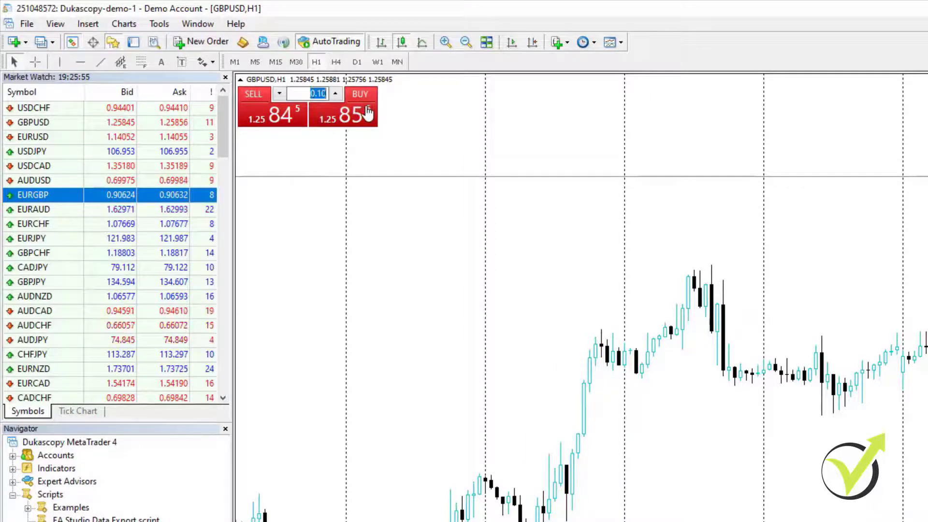
type("1.")
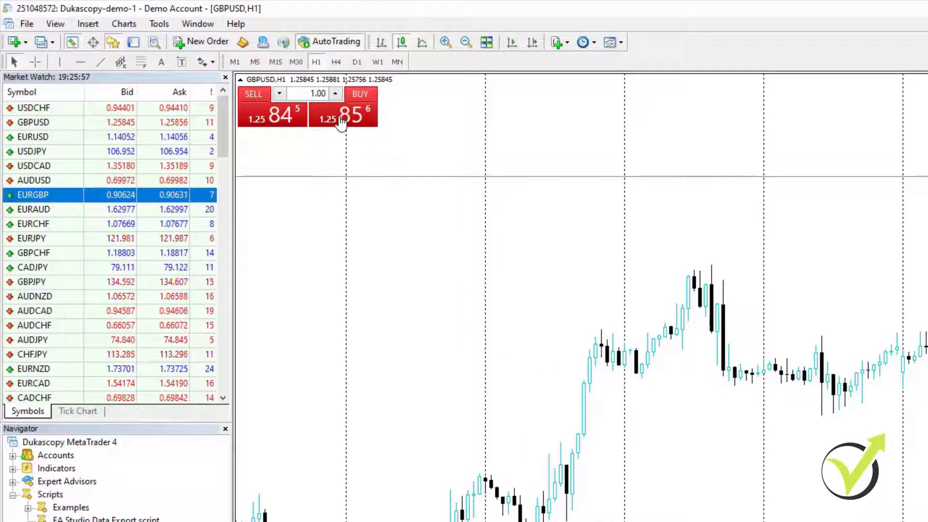
left_click(341, 119)
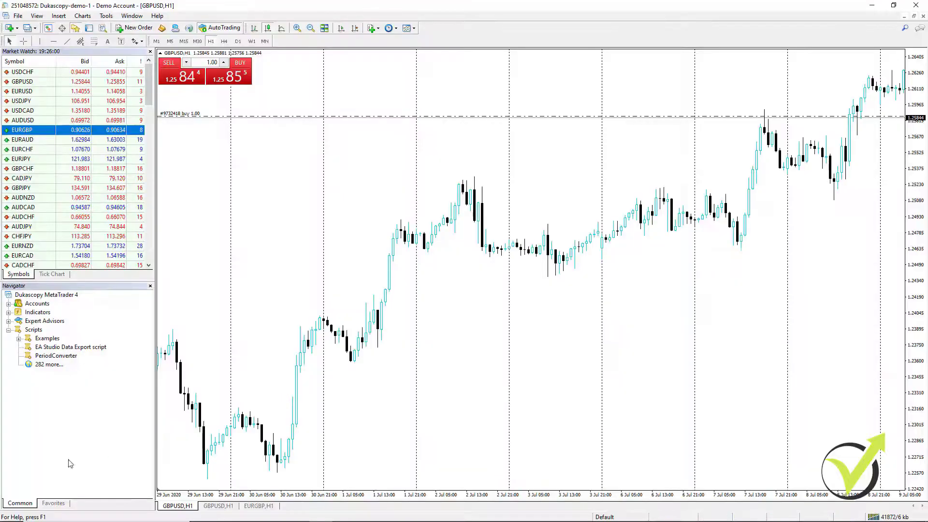
Step: Show the Terminal panel and reopen the EA Studio Data Export script's settings from Navigator
left_click(8, 330)
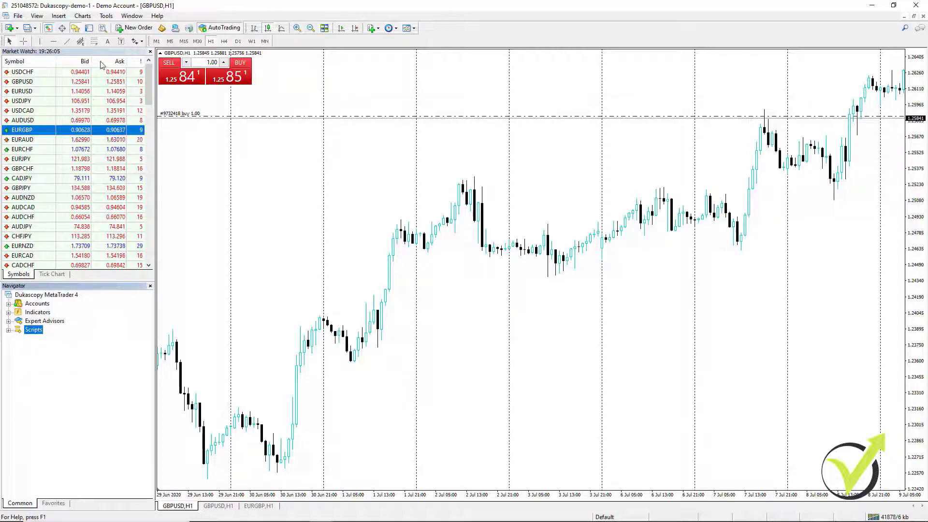
left_click(90, 29)
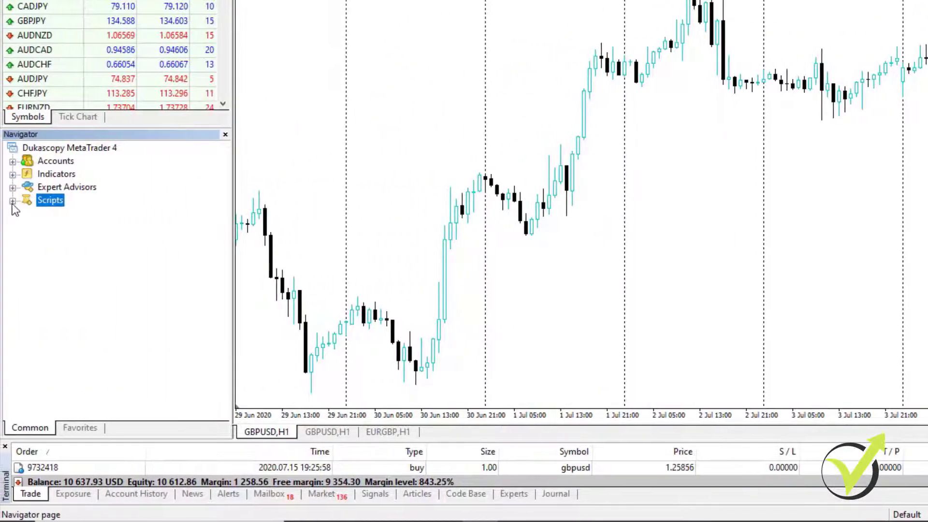
left_click(13, 200)
double_click(67, 225)
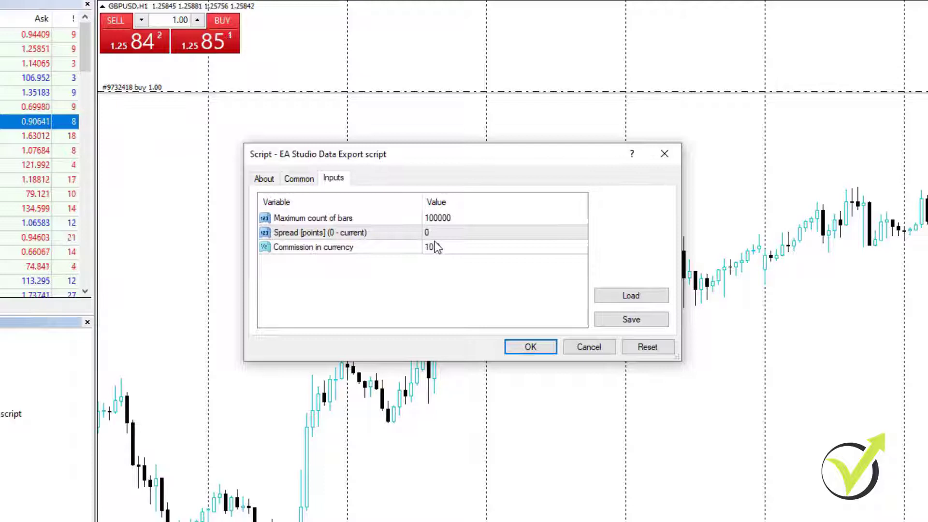
Step: Run the export script with 200000 maximum bars, then turn off One Click Trading
left_click(433, 234)
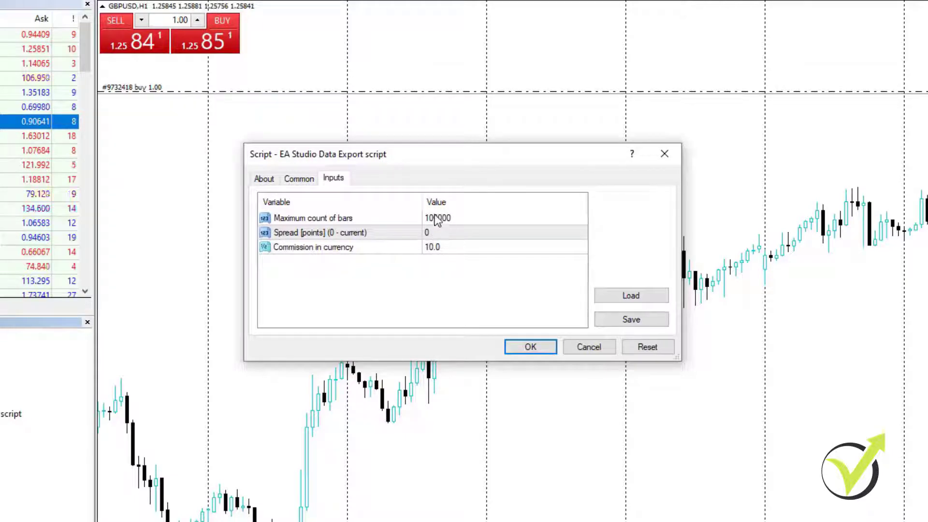
left_click(437, 218)
left_click(428, 217)
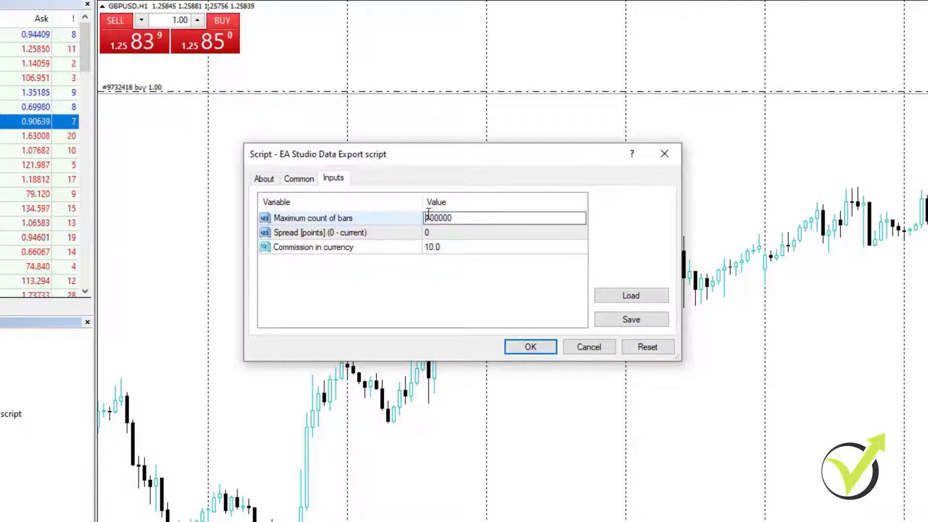
type("2")
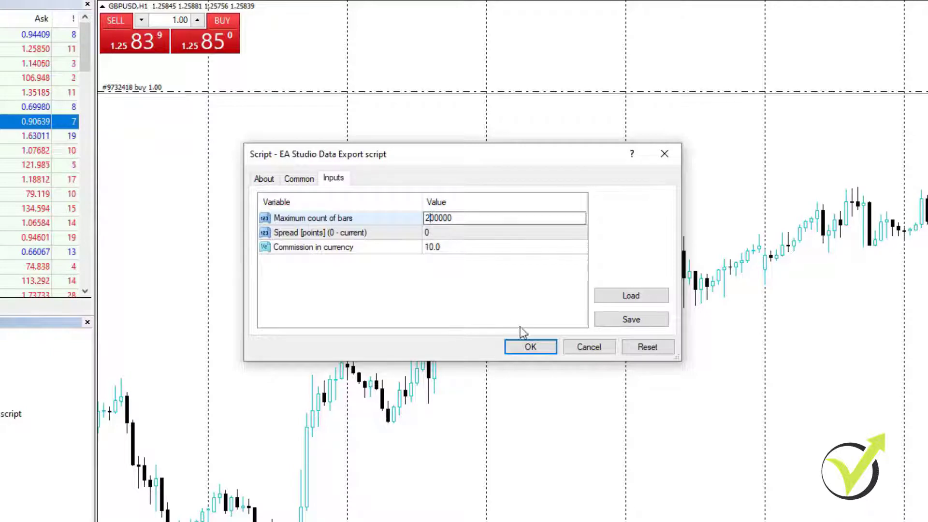
left_click(530, 347)
left_click(531, 348)
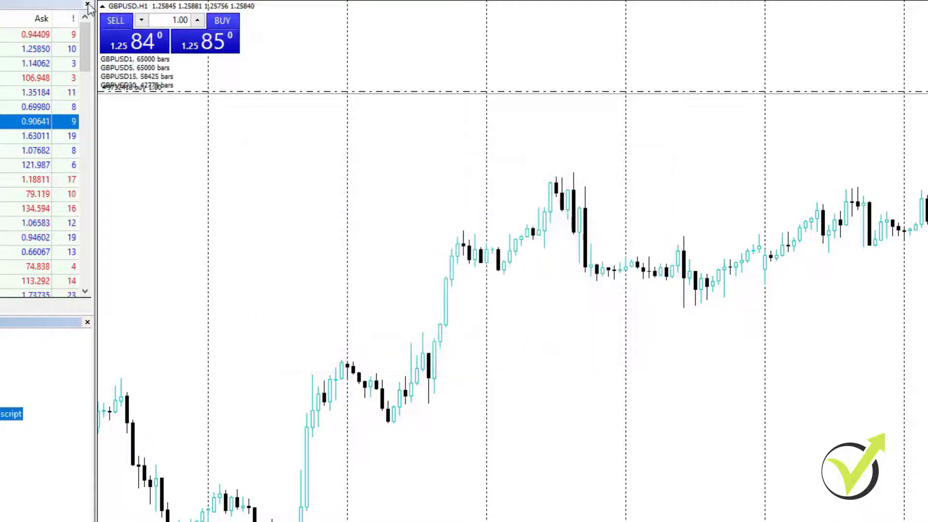
right_click(263, 152)
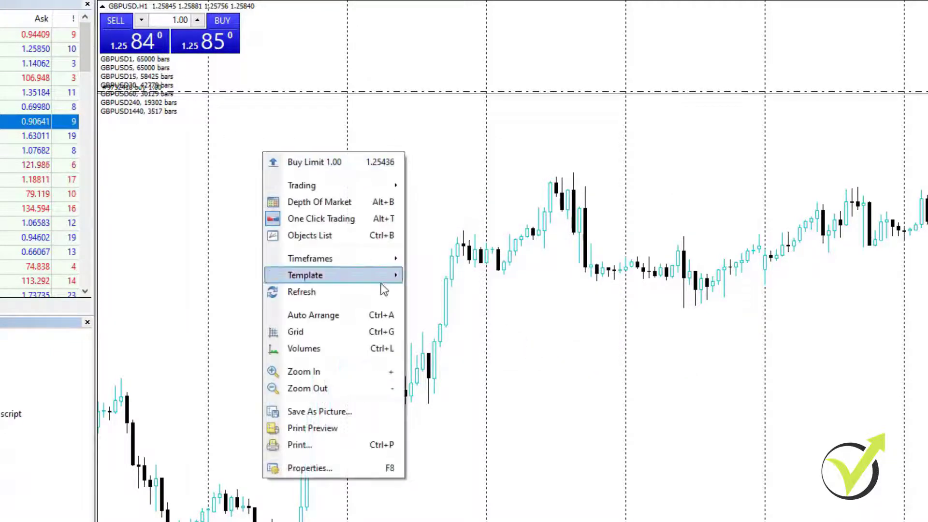
left_click(353, 221)
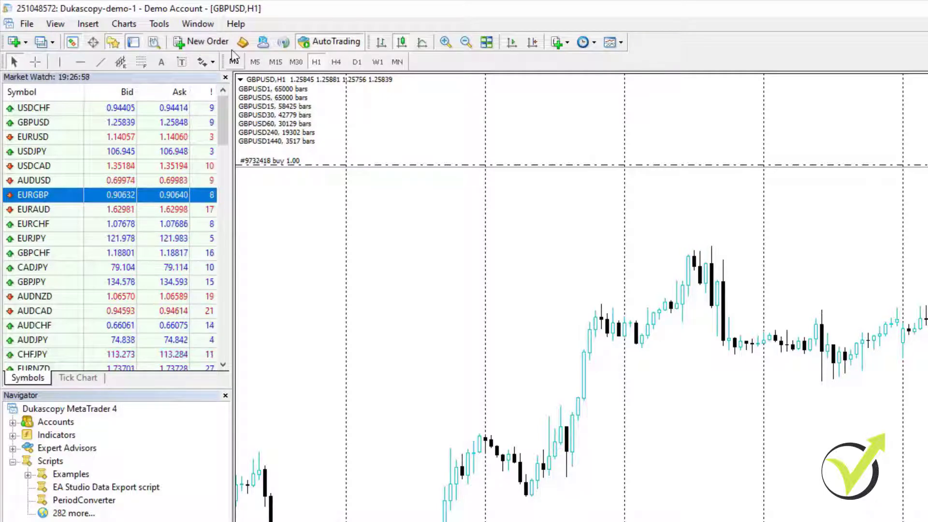
left_click(160, 30)
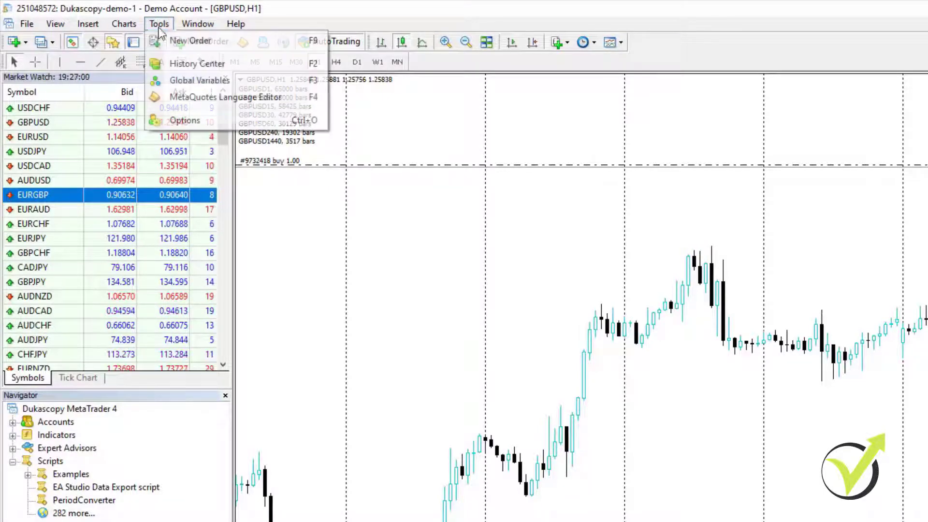
left_click(159, 30)
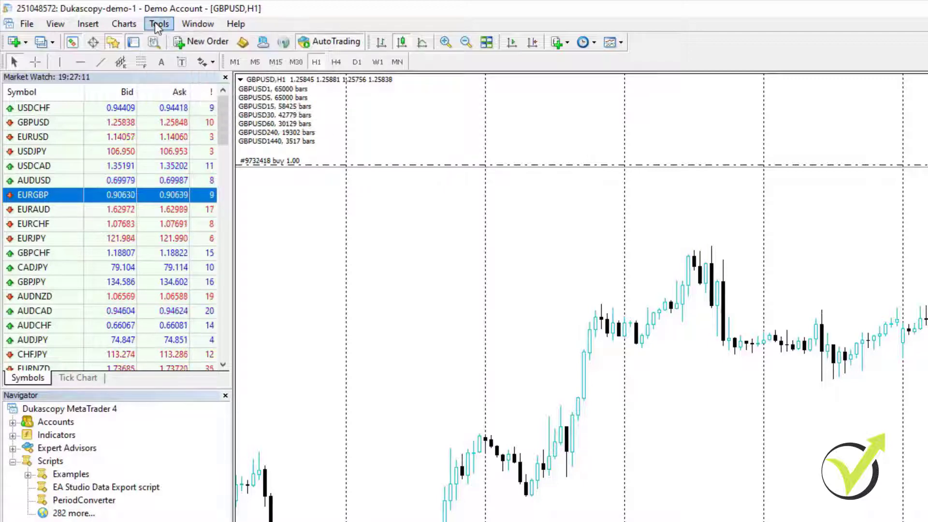
left_click(157, 28)
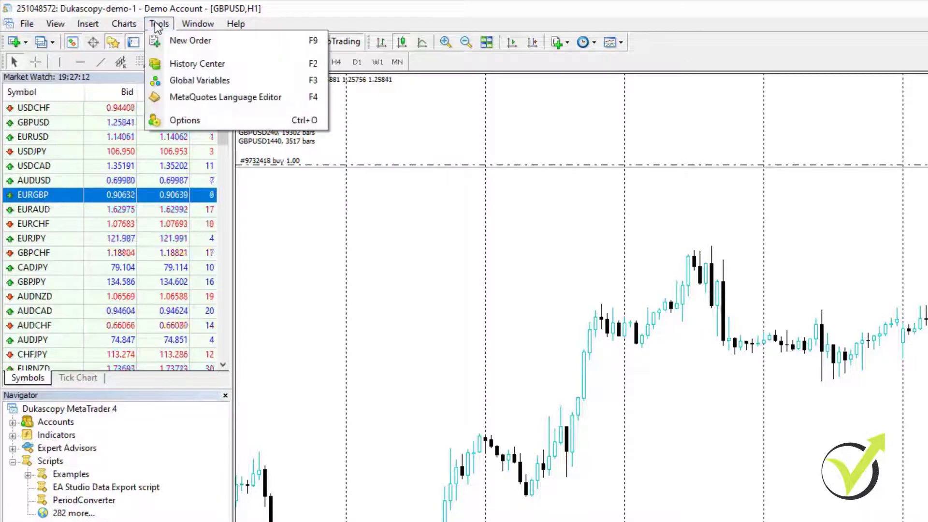
left_click(207, 121)
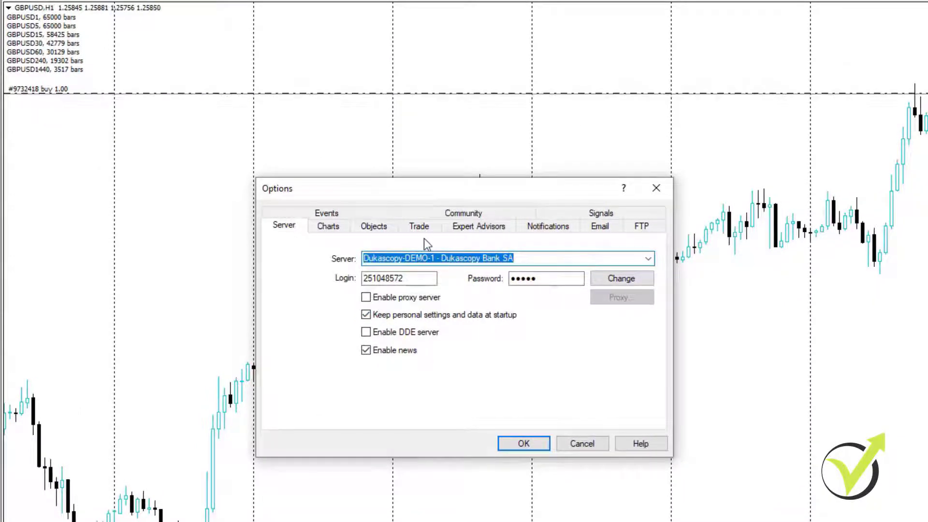
left_click(335, 229)
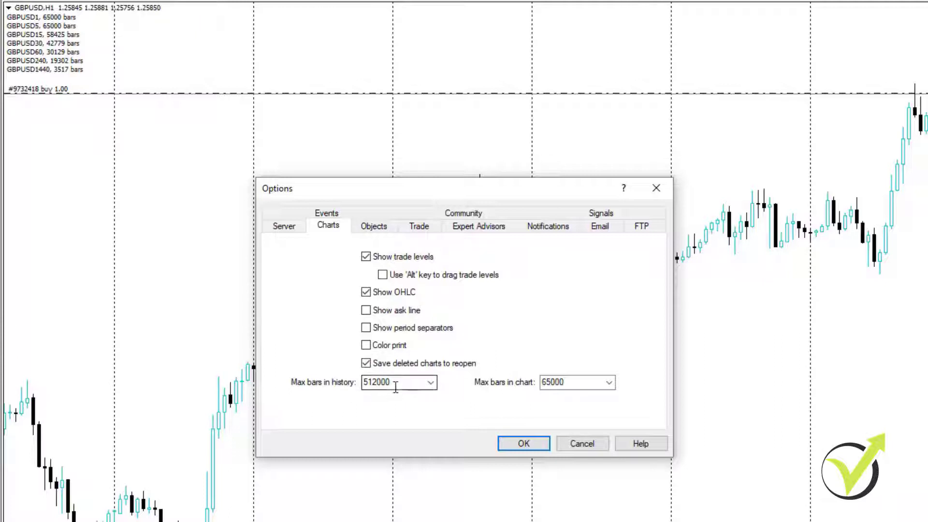
double_click(365, 386)
type("9999999999999")
double_click(572, 387)
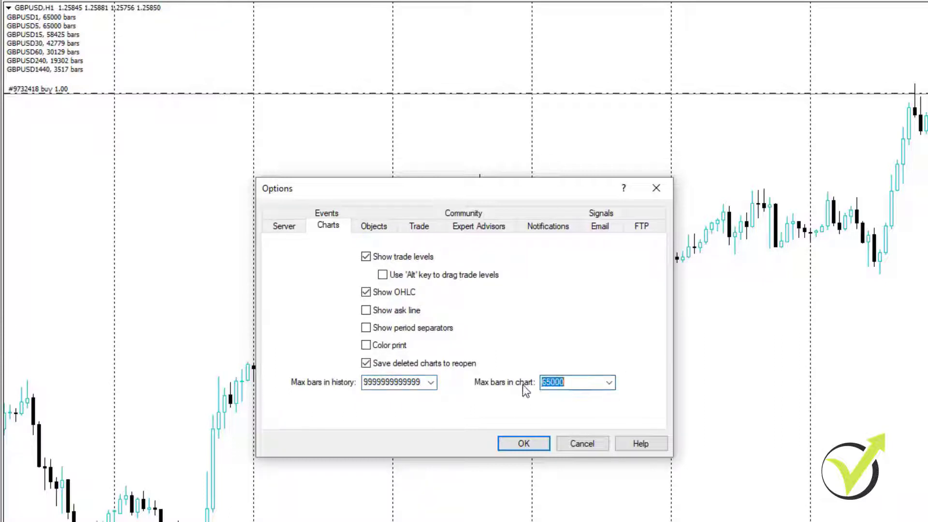
type("9999999999999")
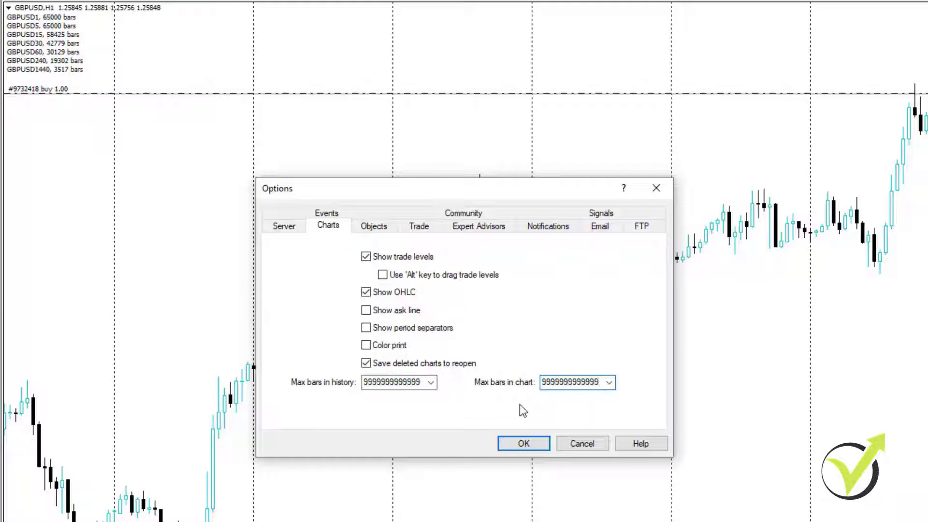
left_click(526, 444)
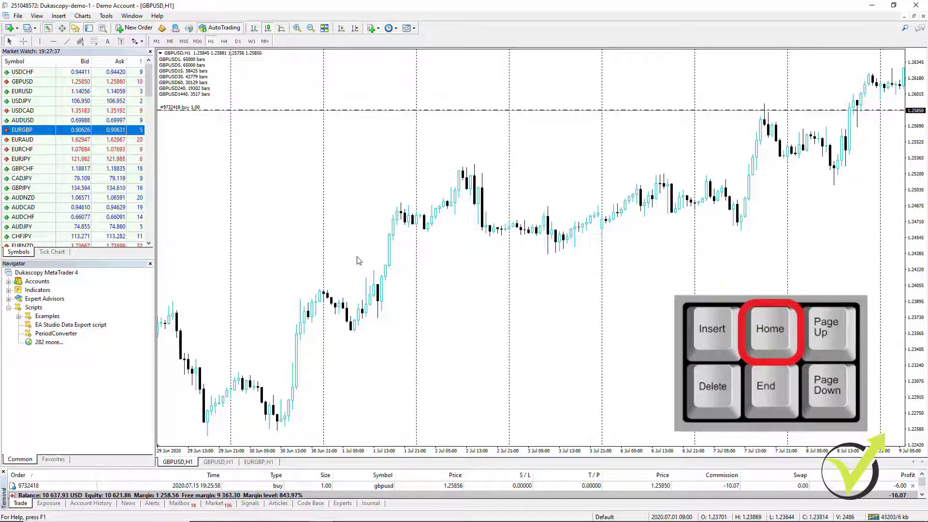
Step: Zoom out and jump to history start on H1, then step through M30, M15 and M5 loading older bars
left_click(311, 28)
left_click(310, 27)
key("Home")
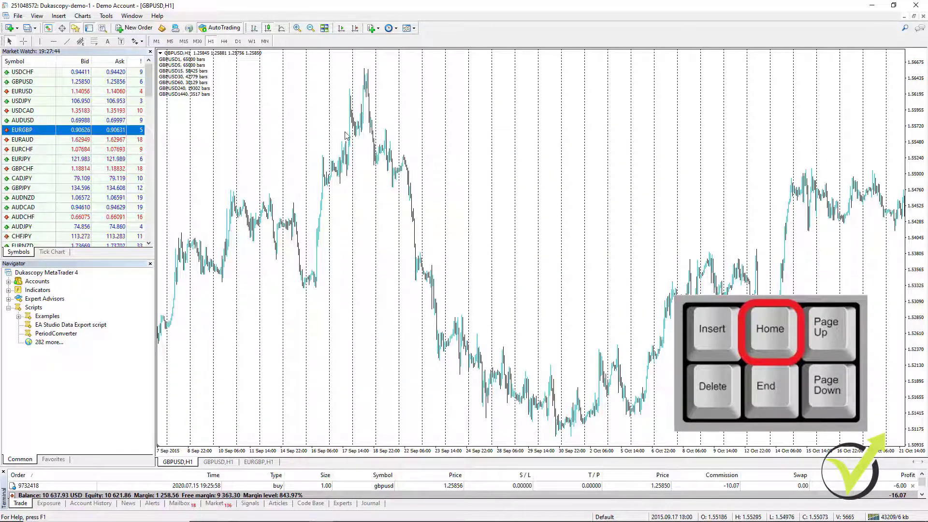
left_click(198, 41)
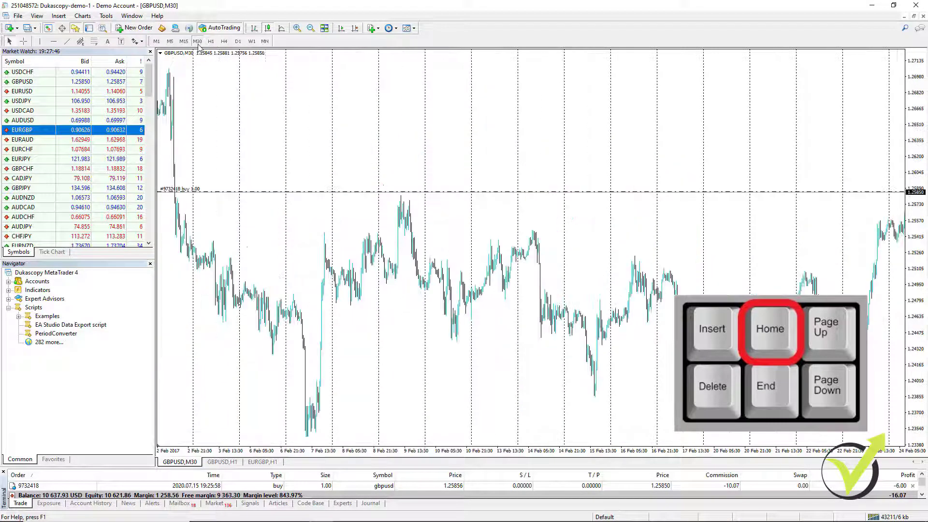
left_click(184, 42)
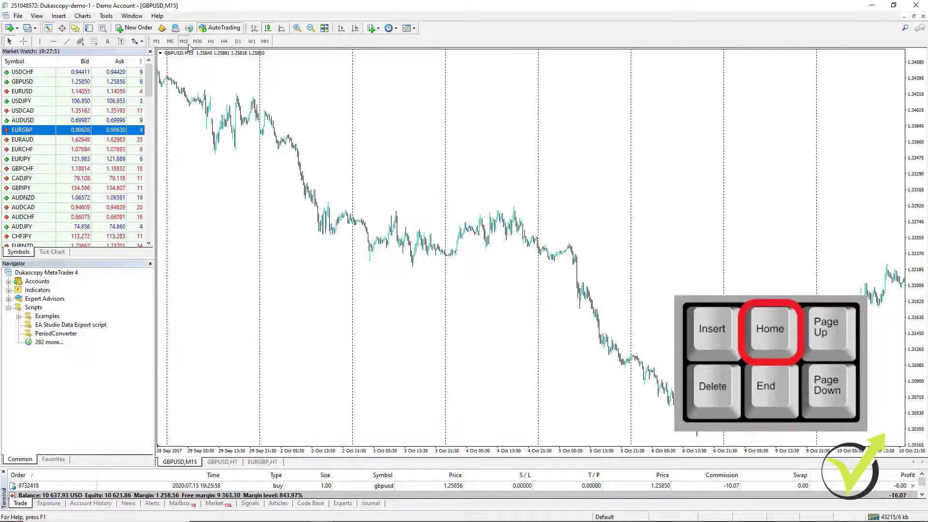
left_click(170, 42)
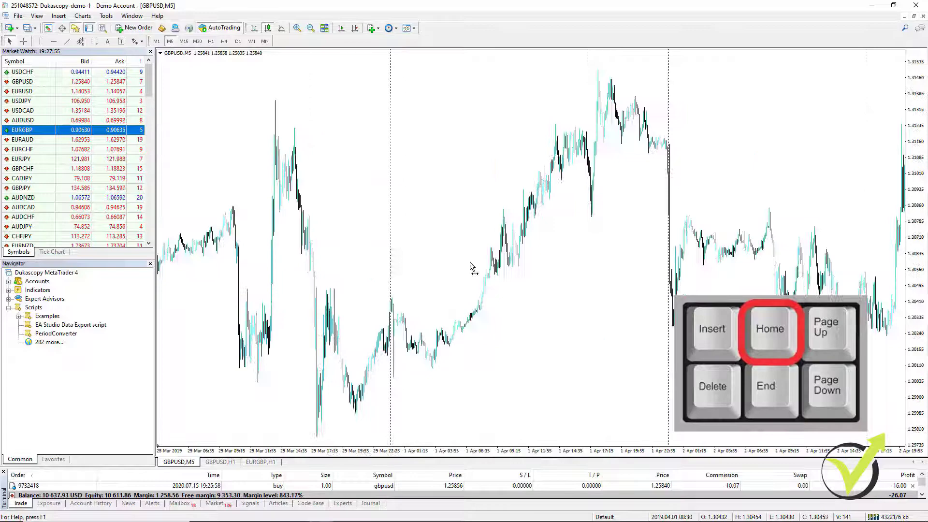
left_click_drag(760, 279, 680, 244)
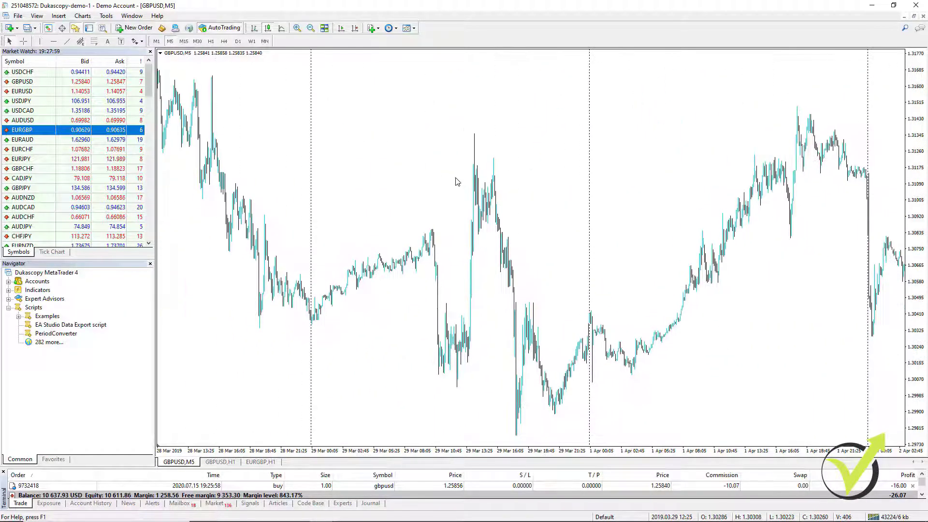
key("Home")
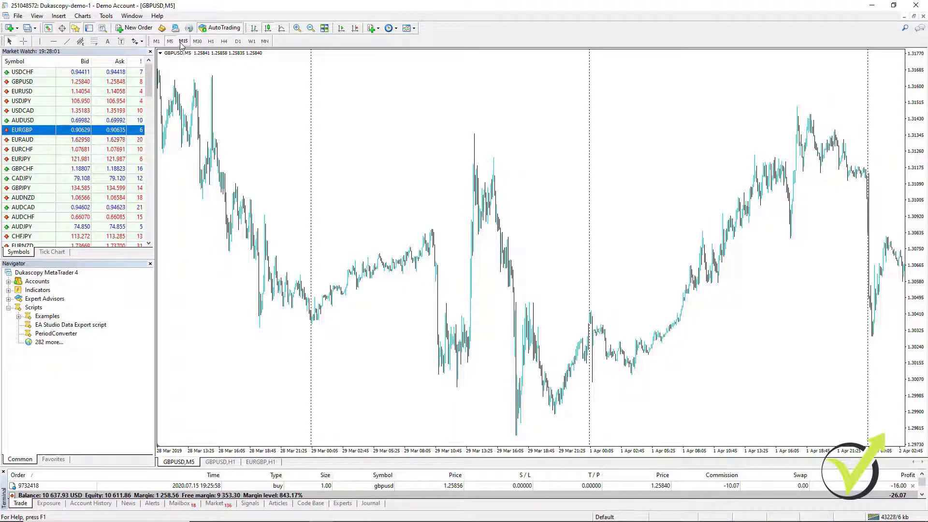
Step: Switch the GBPUSD chart to M1 and rerun the EA Studio Data Export script
left_click(155, 41)
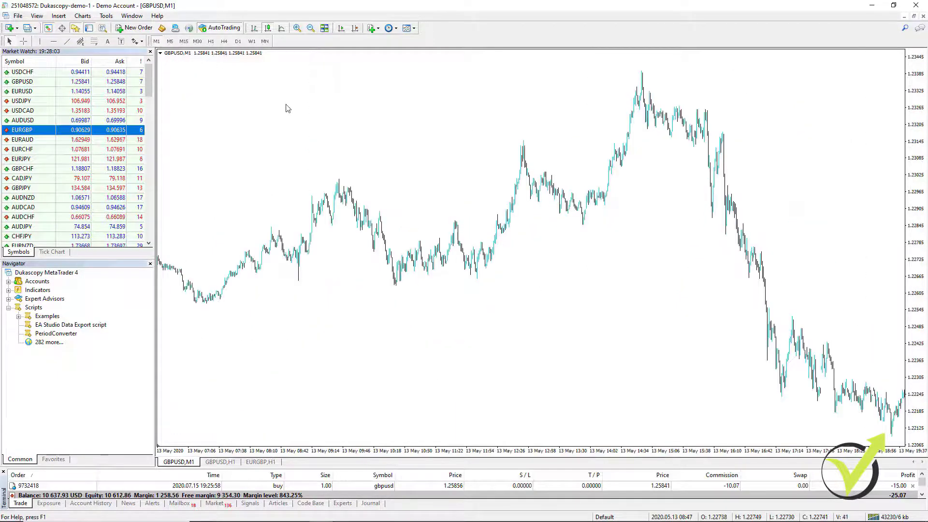
double_click(77, 327)
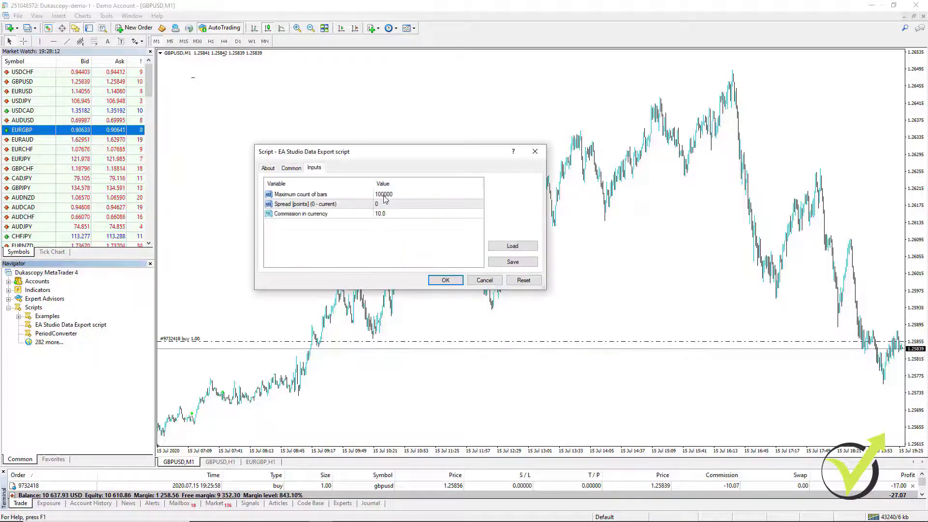
left_click(444, 280)
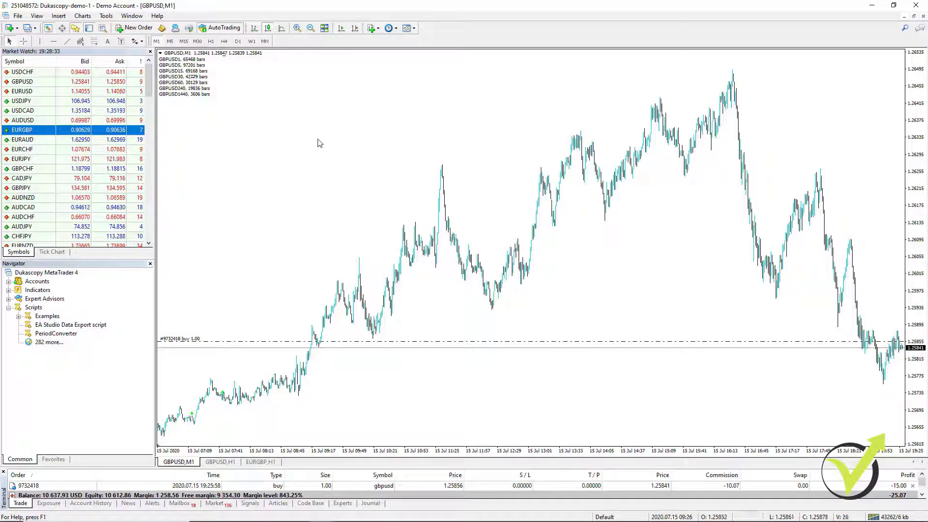
Step: Open the MetaTrader 4 data folder and browse to MQL4 > Files
left_click(18, 16)
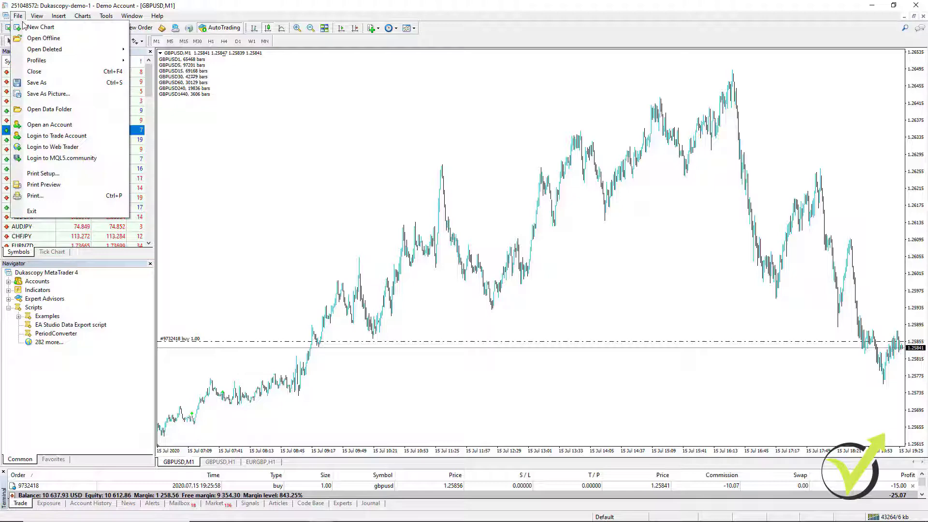
left_click(51, 108)
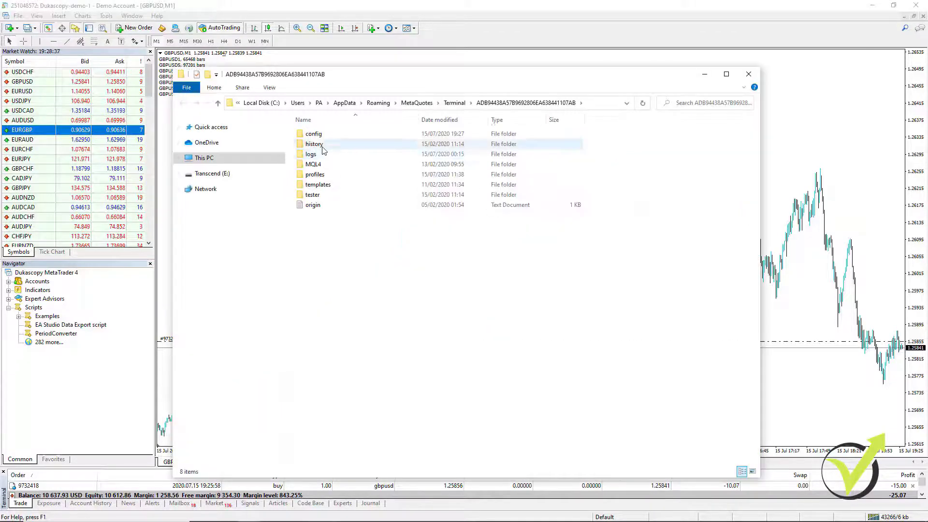
double_click(327, 163)
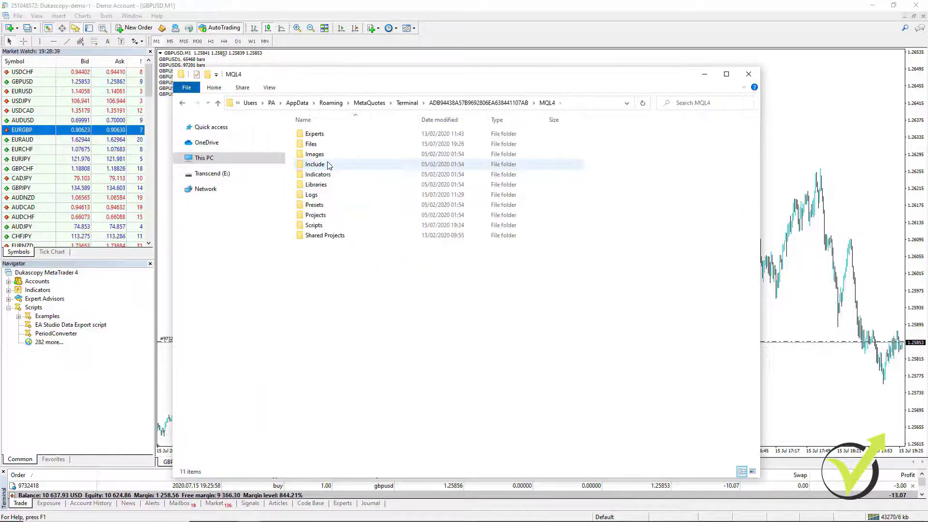
double_click(334, 146)
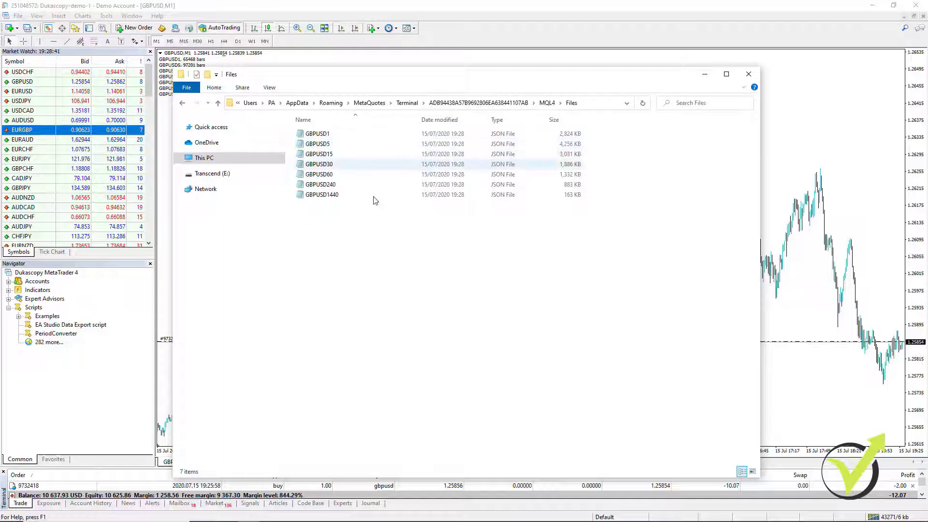
Step: Drag the seven GBPUSD JSON files onto EA Studio's Drop zone to import them
left_click_drag(437, 270, 296, 132)
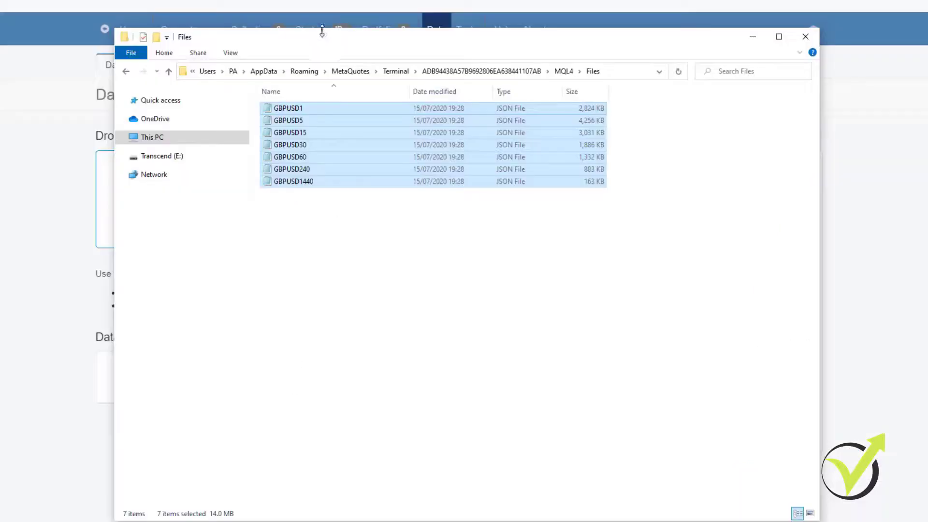
left_click_drag(323, 30, 735, 132)
left_click_drag(730, 244, 262, 209)
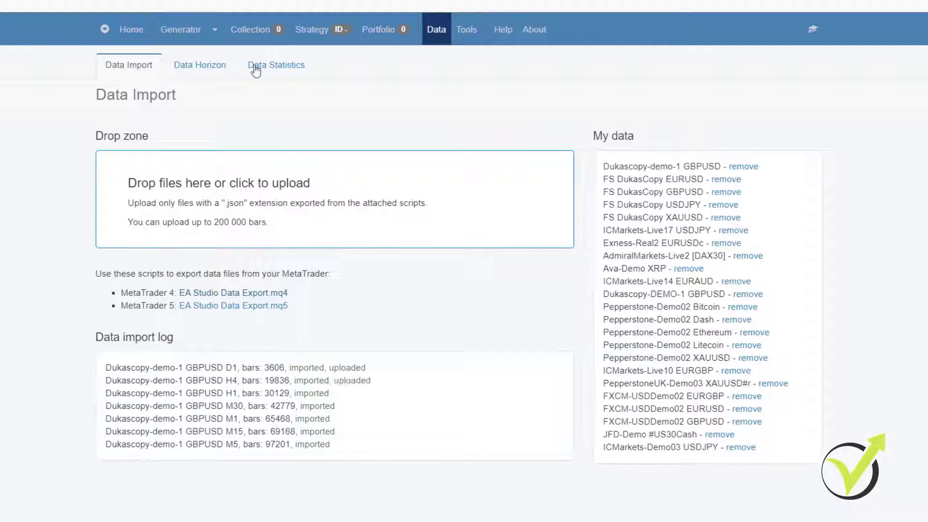
Step: Set the Generator data source to Dukascopy-DEMO-1 and confirm GBPUSD H1 loads 30129 bars
left_click(180, 30)
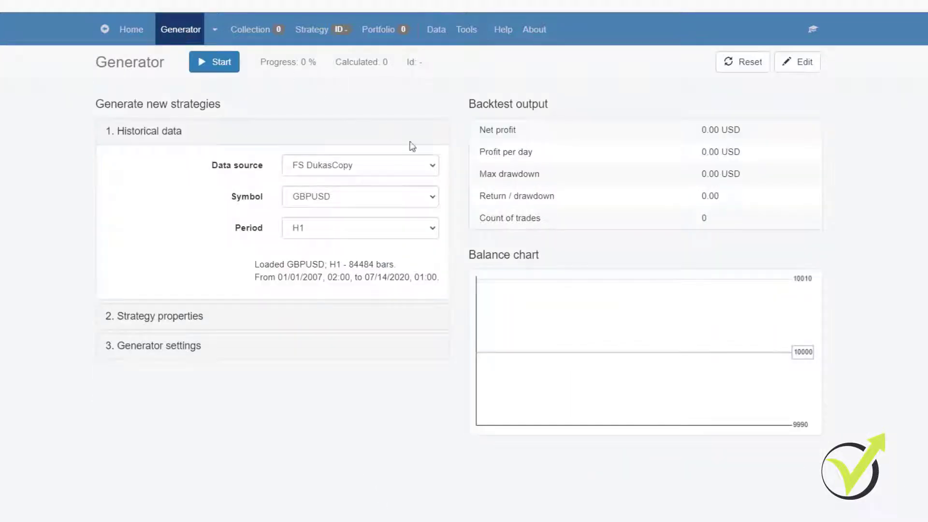
left_click(433, 167)
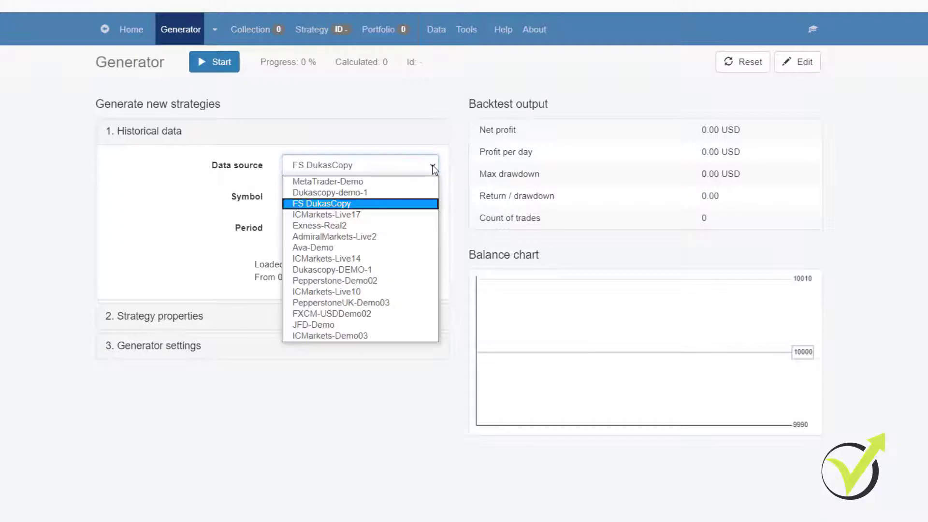
left_click(360, 269)
left_click(368, 196)
left_click(369, 196)
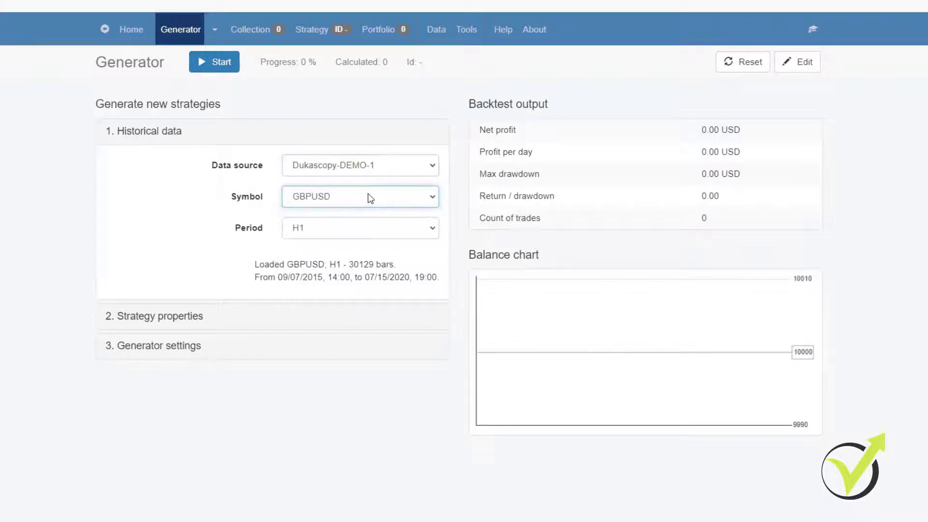
left_click_drag(353, 264, 399, 269)
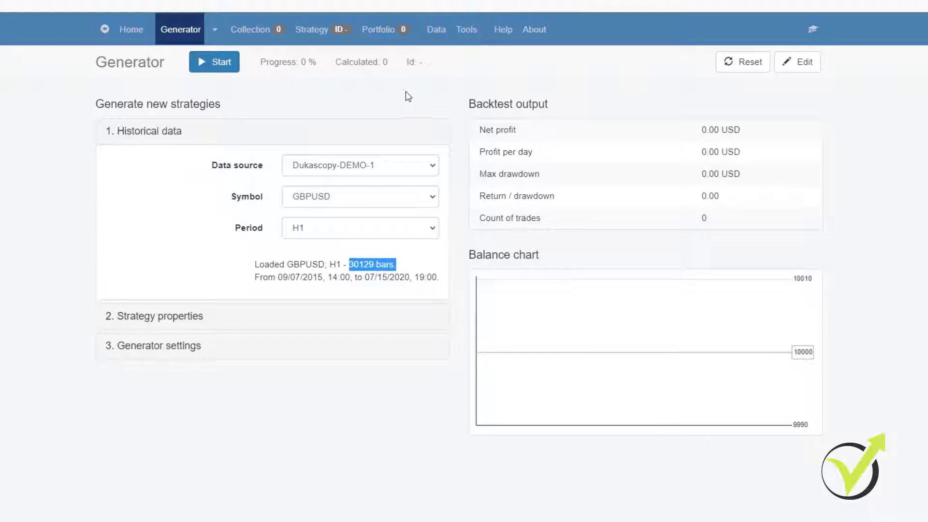
left_click(441, 32)
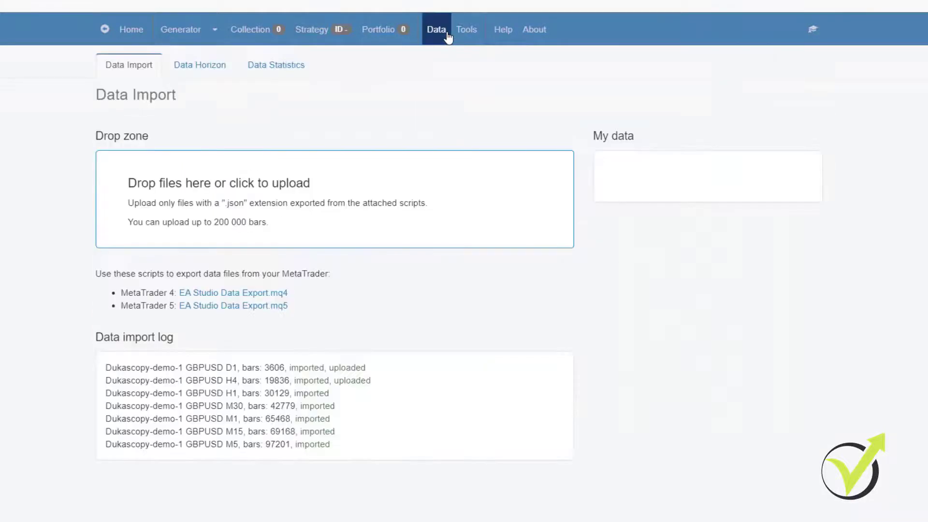
Step: Review MetaTrader-Demo GBPUSD M15 statistics (100000 bars, 71 maximum days off), then return to Generator
left_click(277, 75)
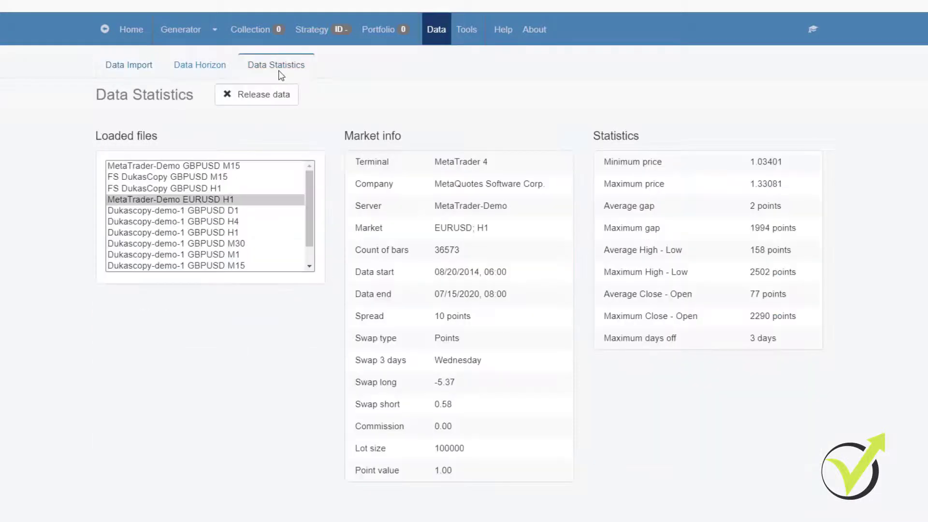
left_click(310, 203)
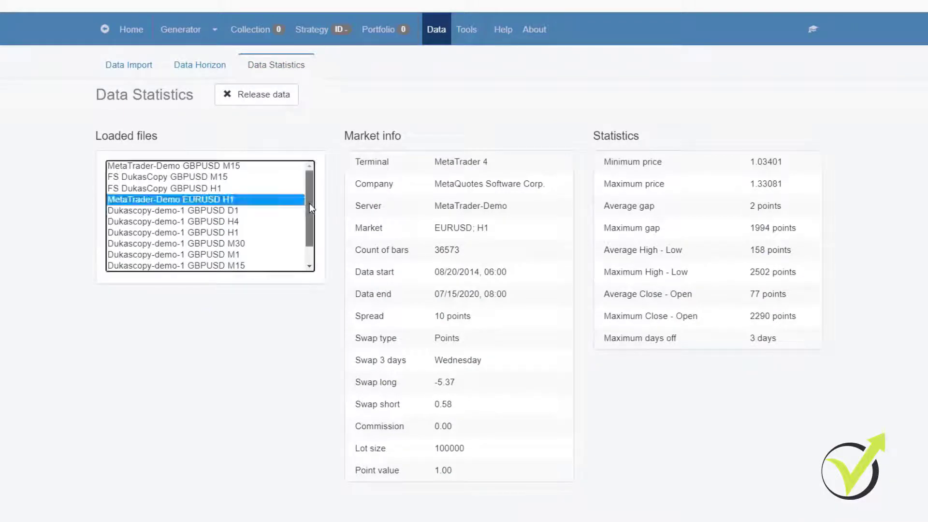
mouse_move(312, 192)
left_mouse_down()
mouse_move(310, 225)
mouse_move(308, 193)
left_mouse_up()
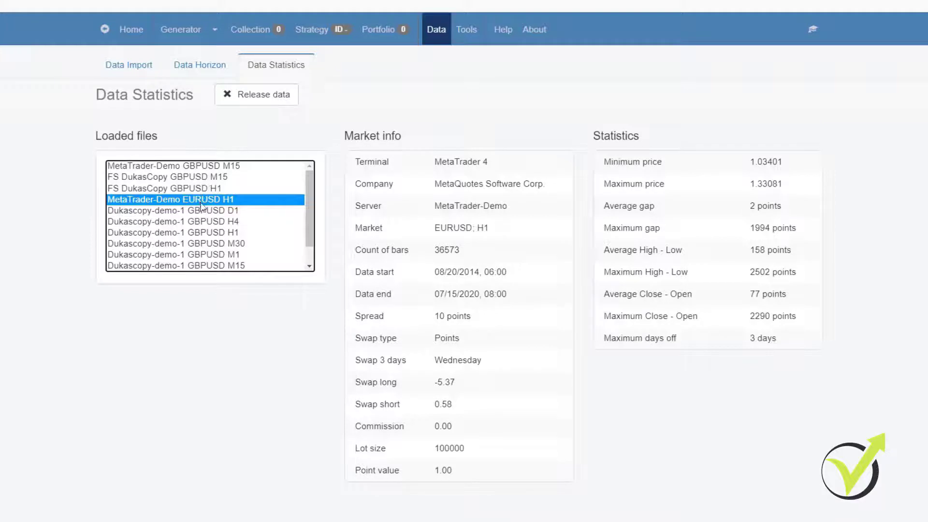
left_click(197, 167)
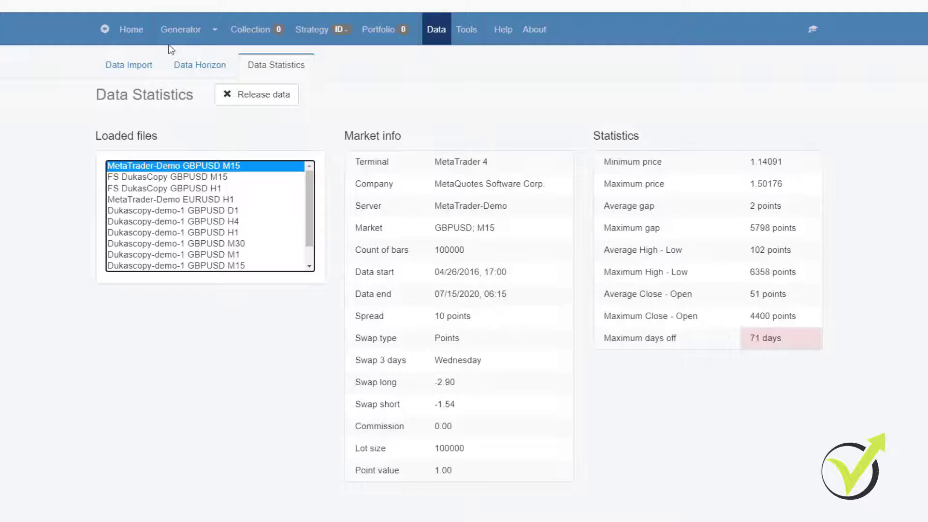
left_click(190, 30)
Step: Switch the data source to FXCM-USDDemo02 and review its GBPUSD H1 statistics
left_click(318, 165)
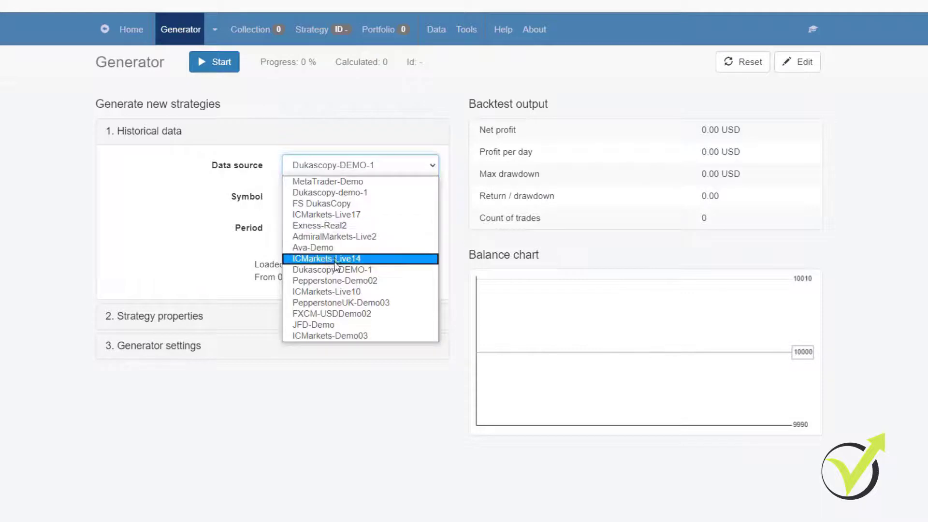
left_click(341, 311)
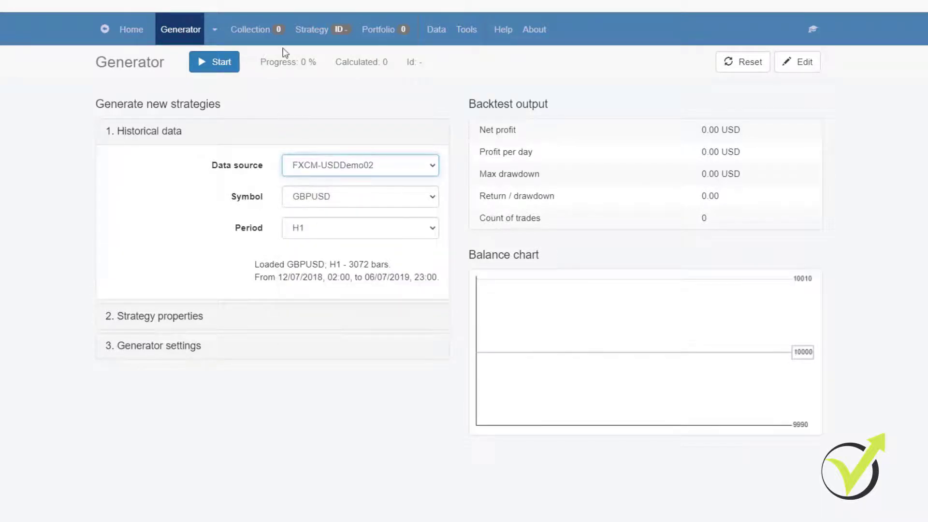
left_click(437, 31)
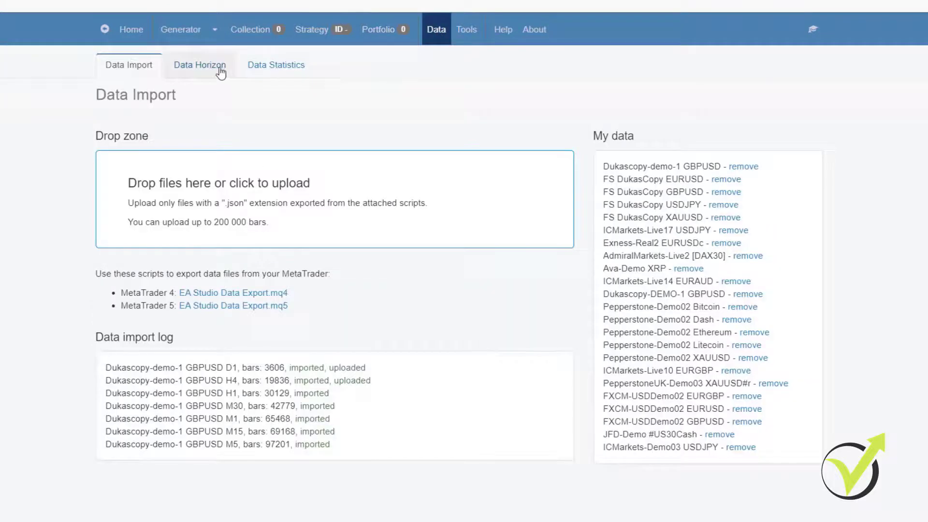
left_click(257, 67)
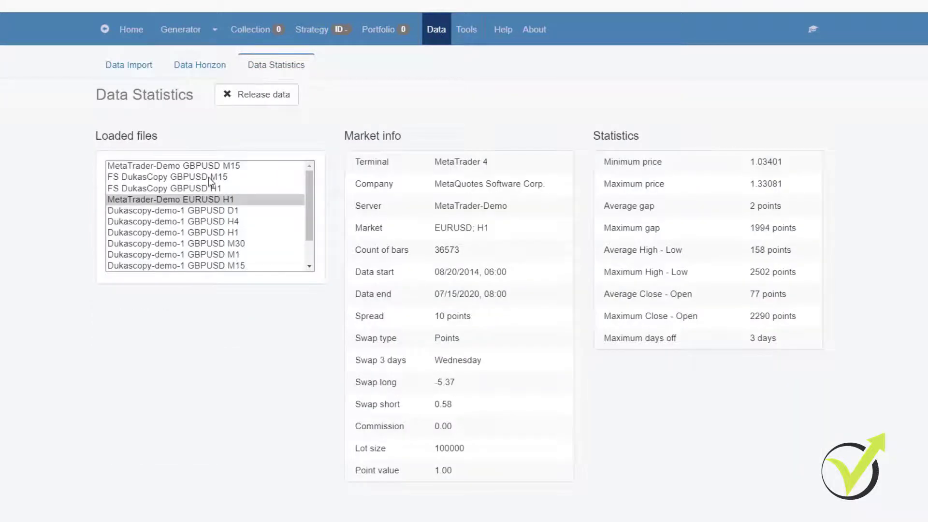
scroll(208, 177, "down", 1)
left_click(219, 266)
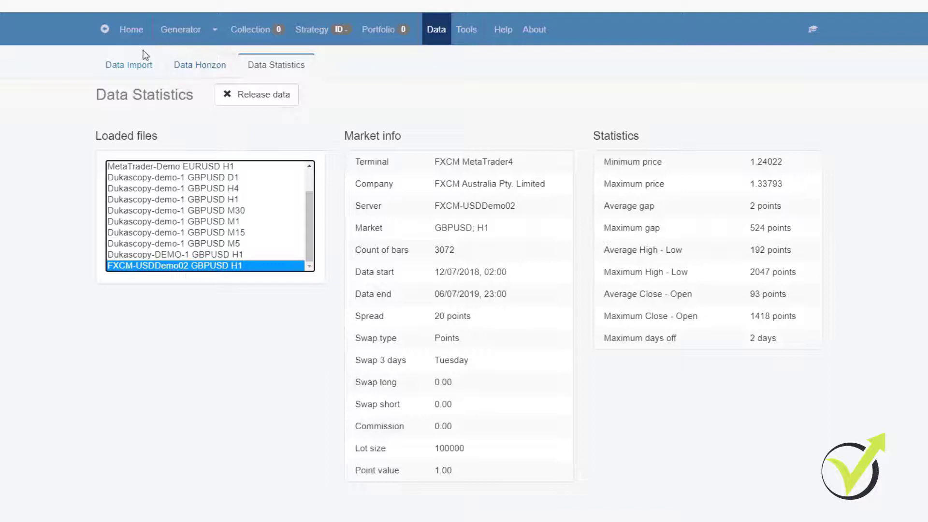
Step: Set the Generator period to M1, loading 12288 GBPUSD bars
left_click(180, 30)
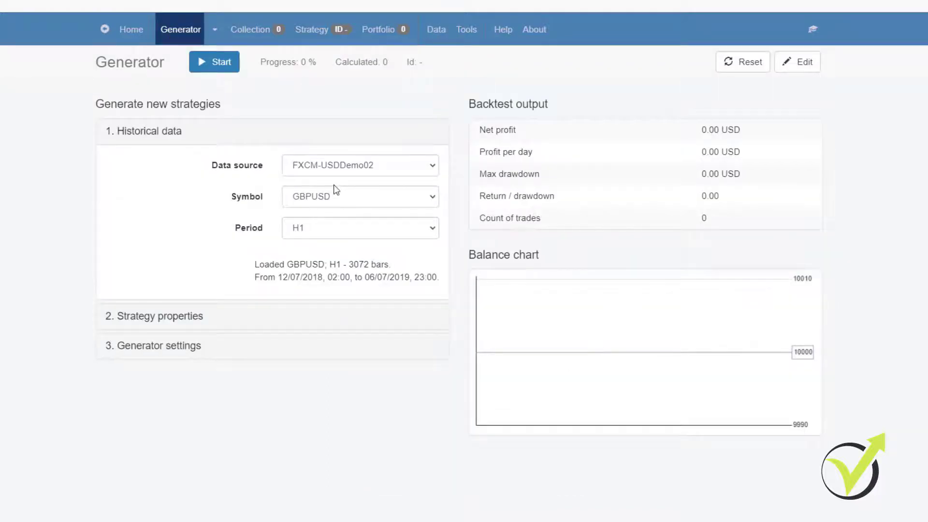
left_click(333, 231)
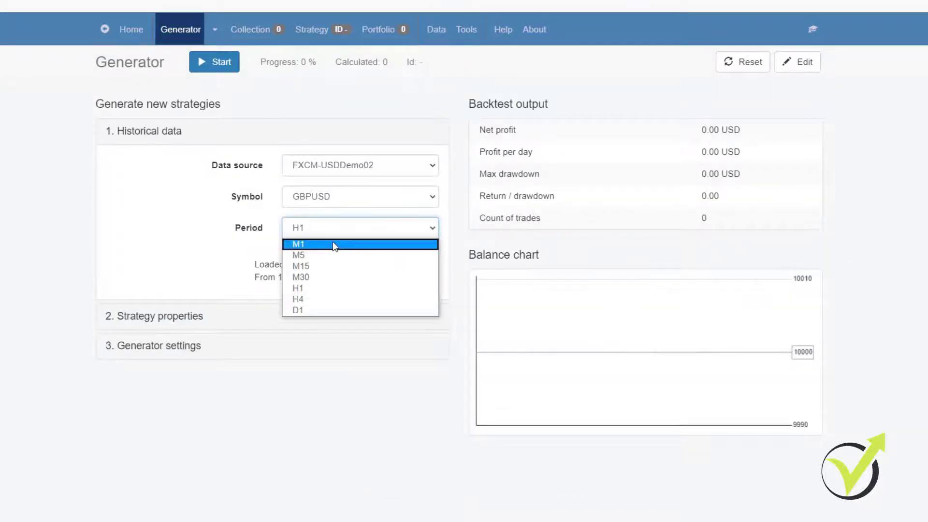
left_click(334, 245)
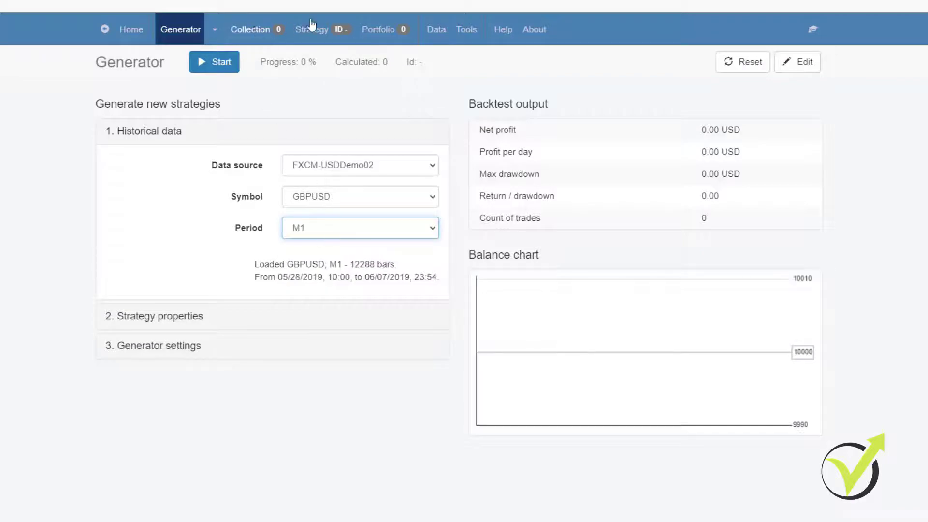
left_click(436, 30)
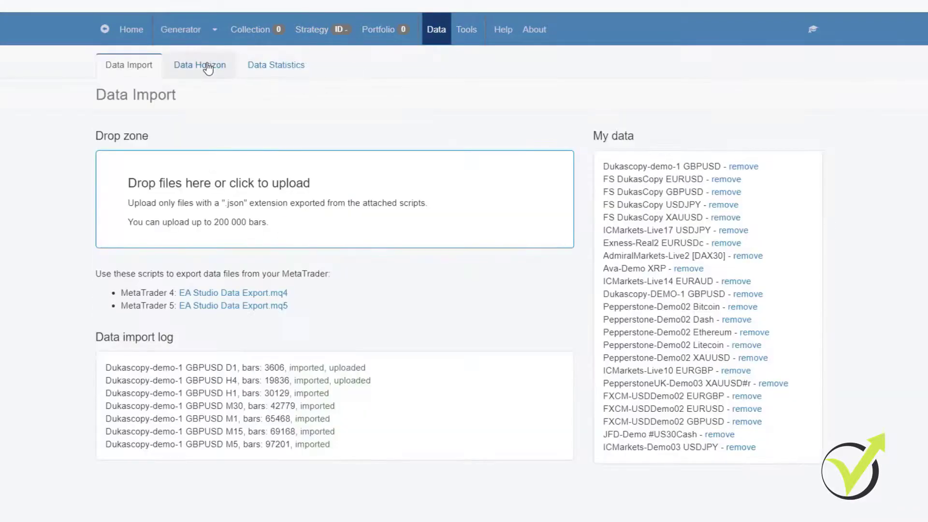
Step: Open Data Statistics and check the Maximum days off value, showing 3 for MetaTrader-Demo EURUSD H1
left_click(261, 65)
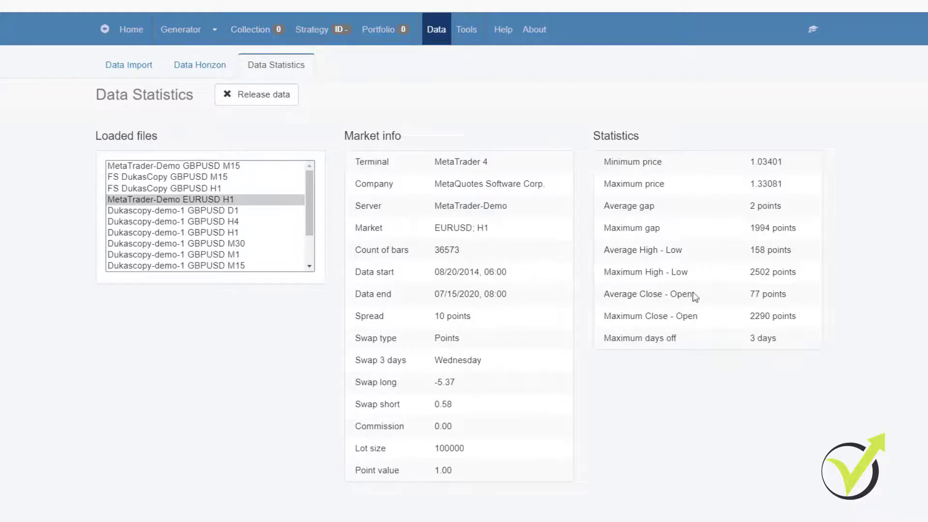
left_click_drag(608, 339, 674, 338)
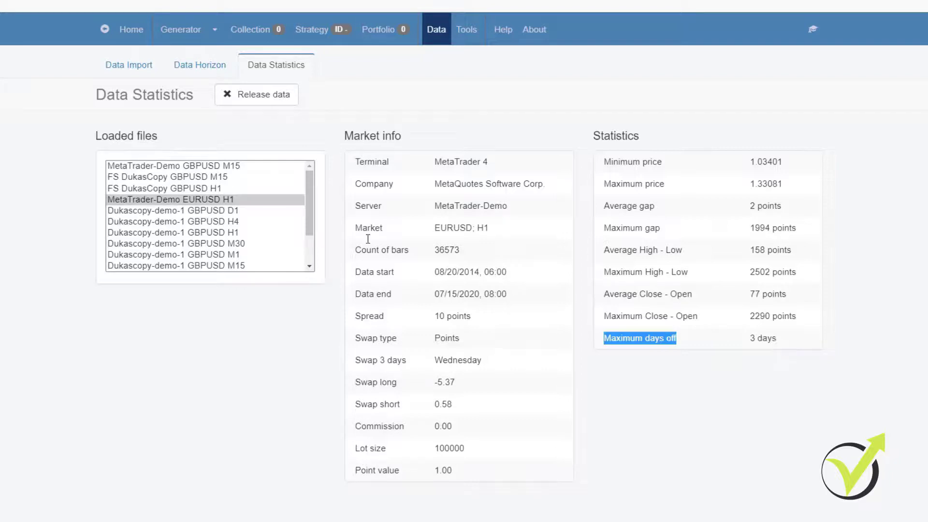
left_click(186, 33)
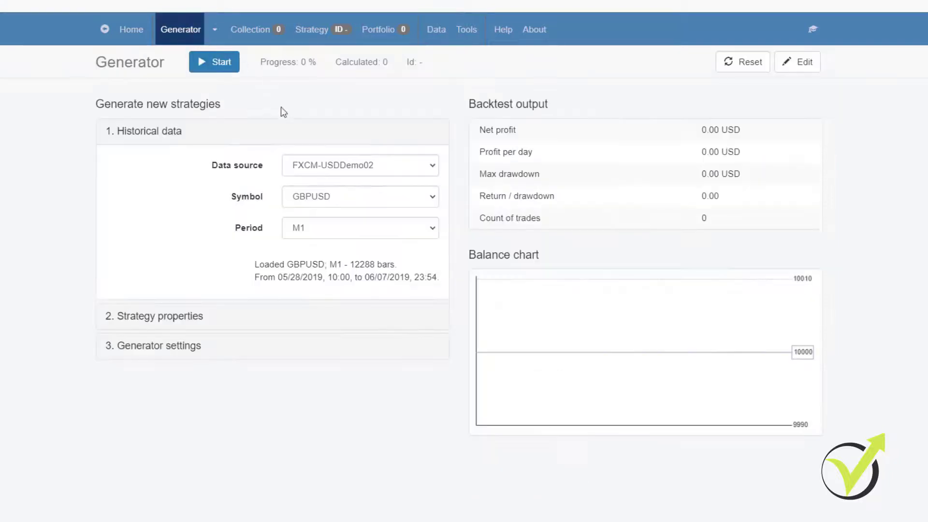
left_click(328, 163)
left_click(329, 164)
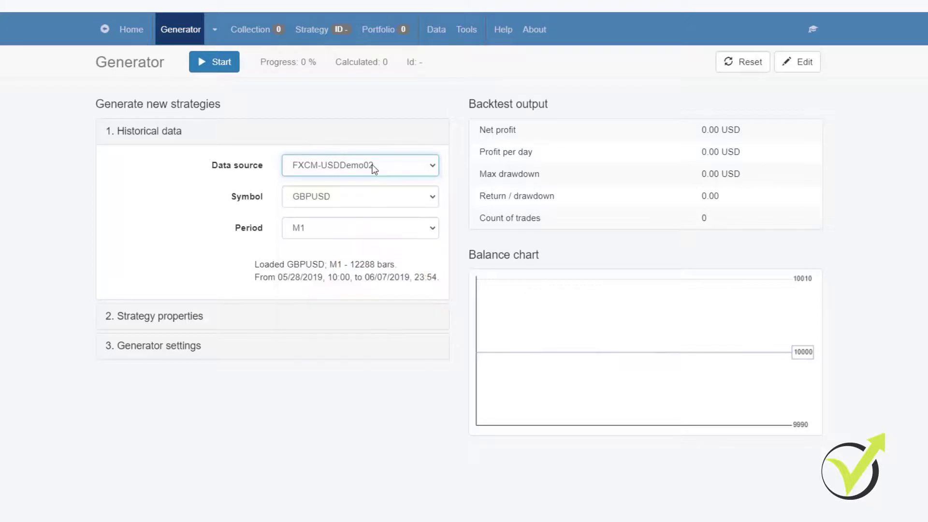
left_click(375, 165)
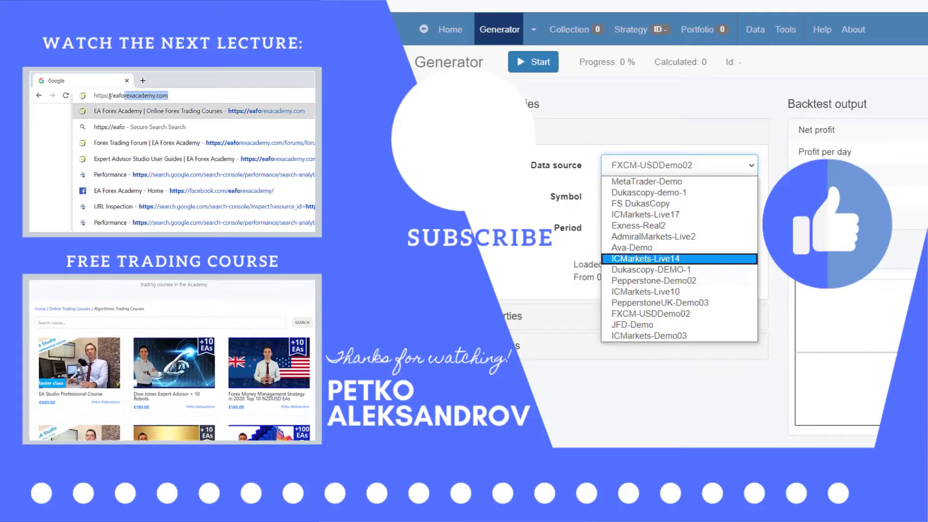
left_click(460, 237)
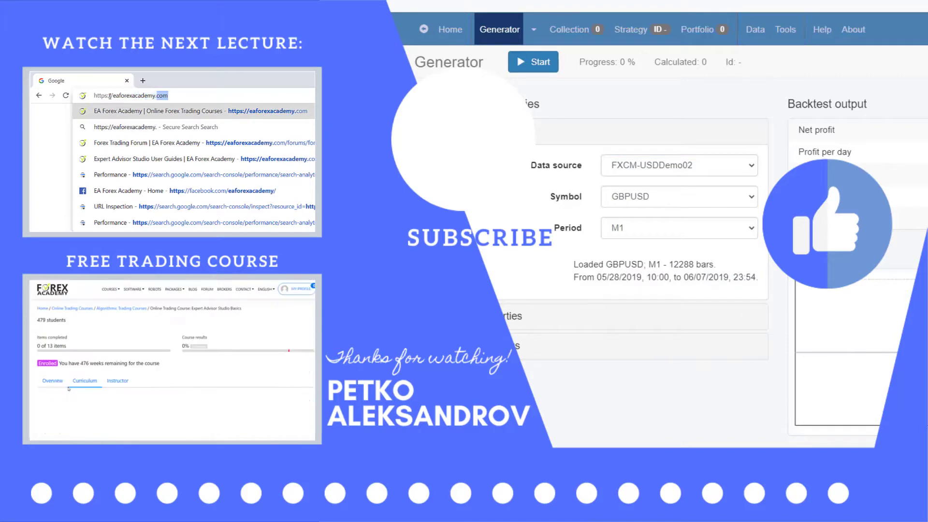